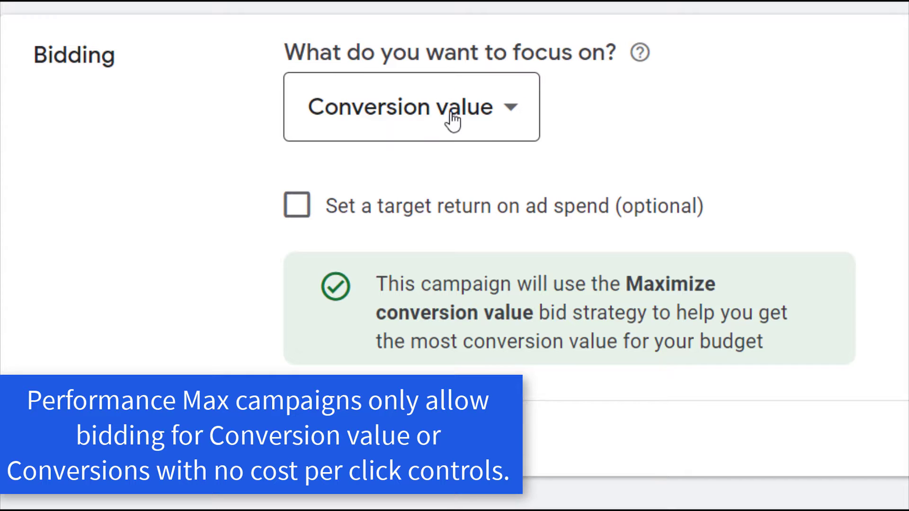
- Check which bidding focus options the campaign offers, comparing Conversions with Conversion value
click(512, 114)
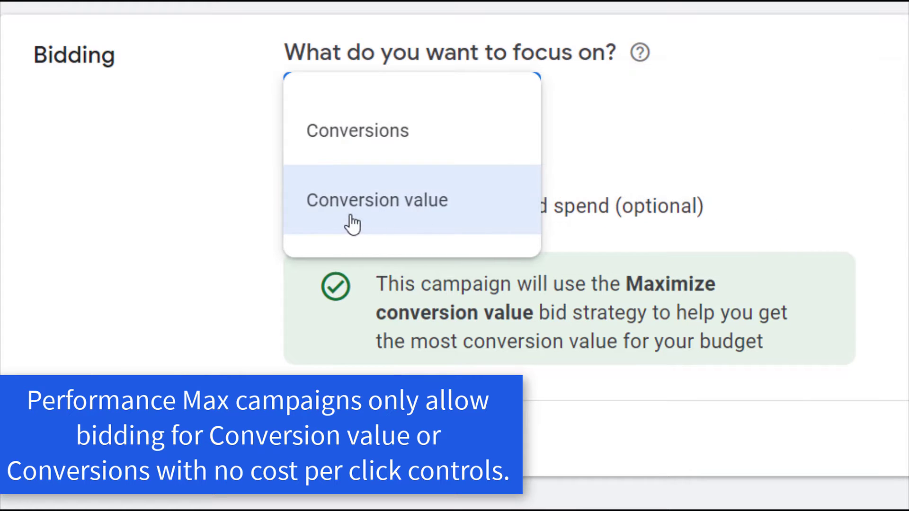
mouse_move(392, 205)
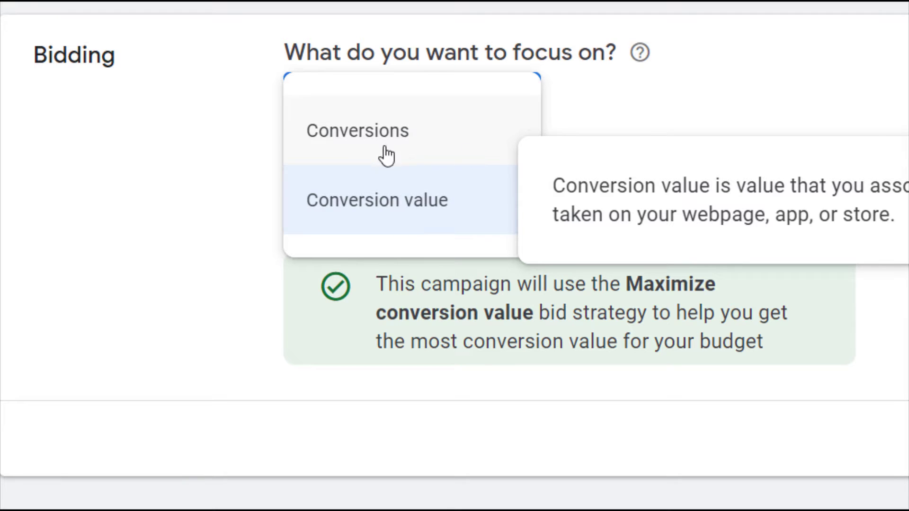
mouse_move(401, 138)
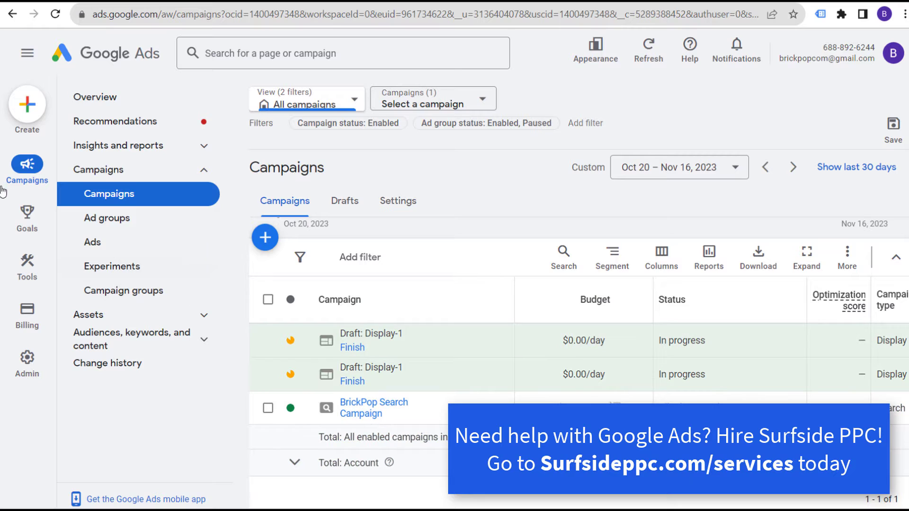
- Open the summary of the account's conversion goals
mouse_move(27, 219)
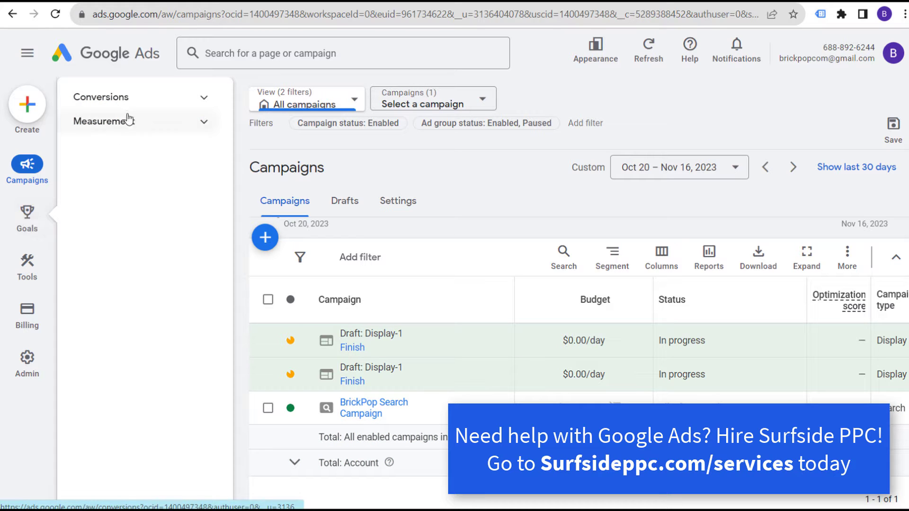
click(151, 98)
click(143, 123)
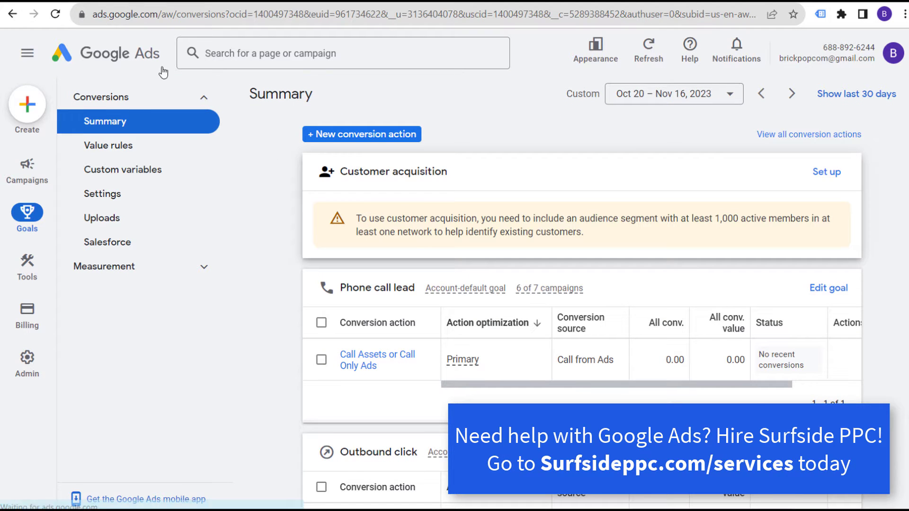
- Look at the kinds of conversions a new conversion action can track, and return to the conversion summary without creating one
click(347, 135)
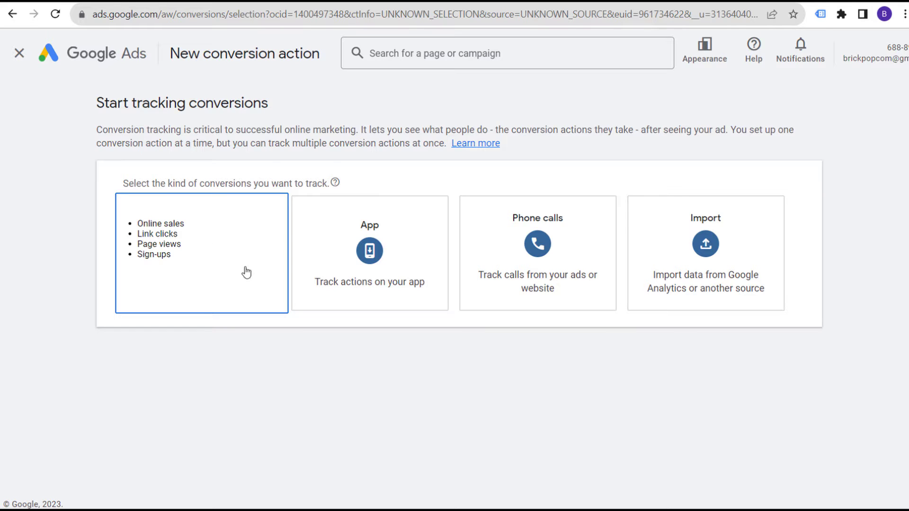
click(180, 241)
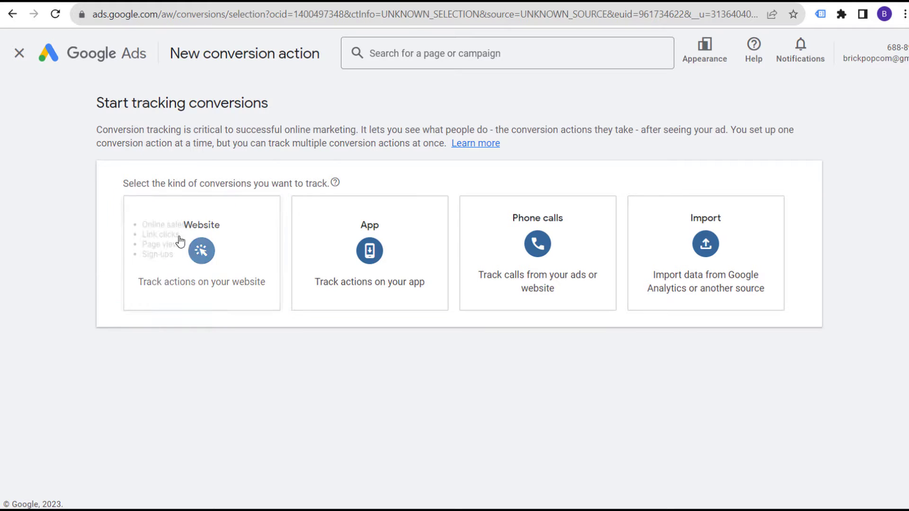
click(18, 51)
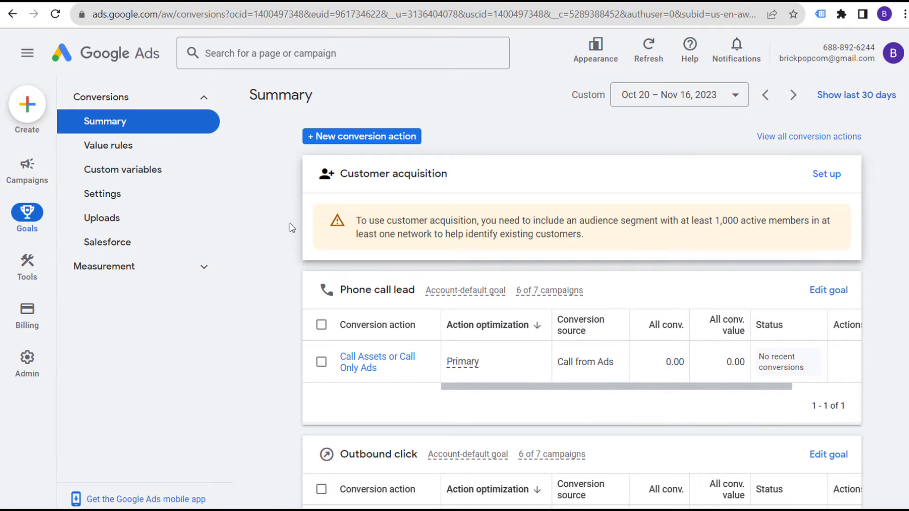
- Examine the conversion counts and values of the phone call lead, outbound click and other goals in the conversion summary
scroll(289, 218, down, 4)
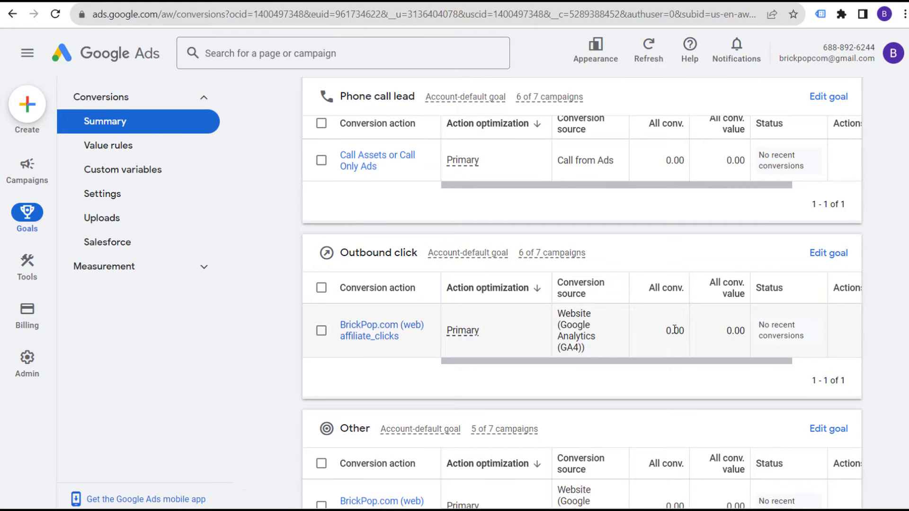
drag(650, 332, 707, 330)
scroll(709, 323, down, 1)
scroll(709, 324, down, 1)
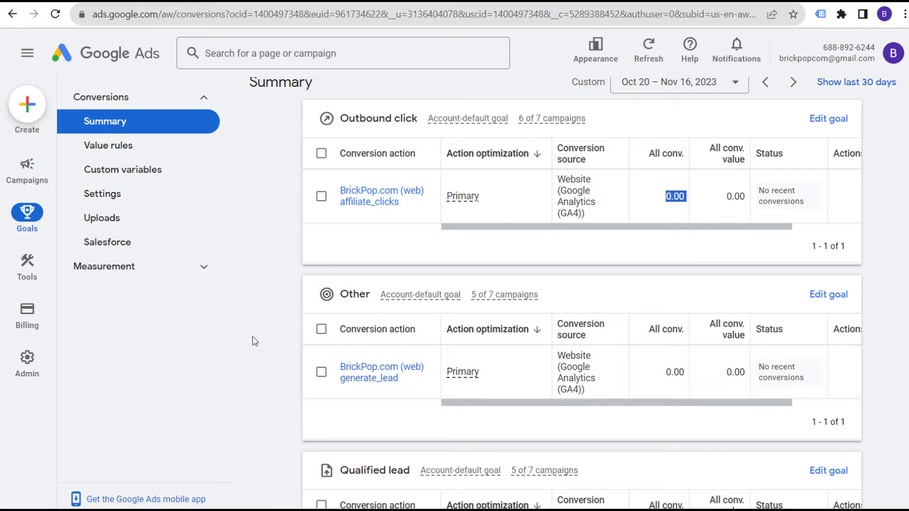
drag(685, 373, 635, 369)
click(680, 365)
scroll(633, 305, up, 4)
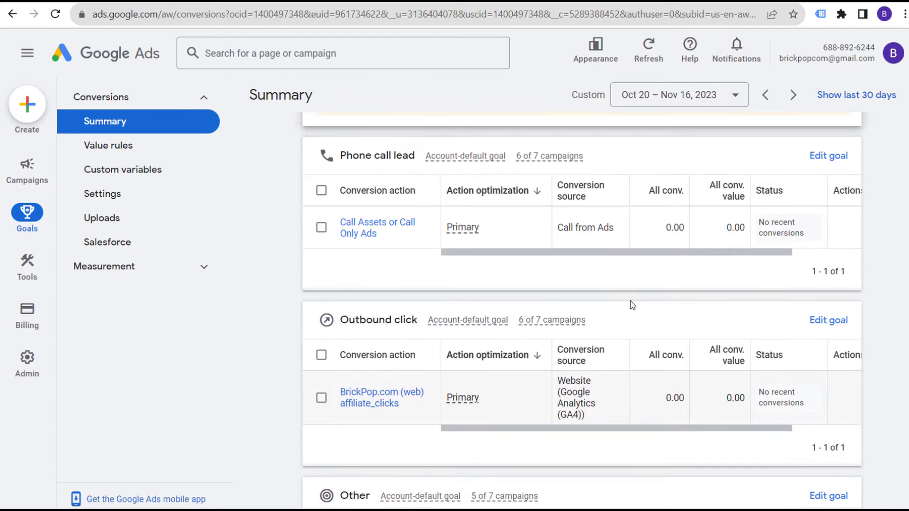
scroll(311, 179, up, 2)
scroll(331, 313, down, 6)
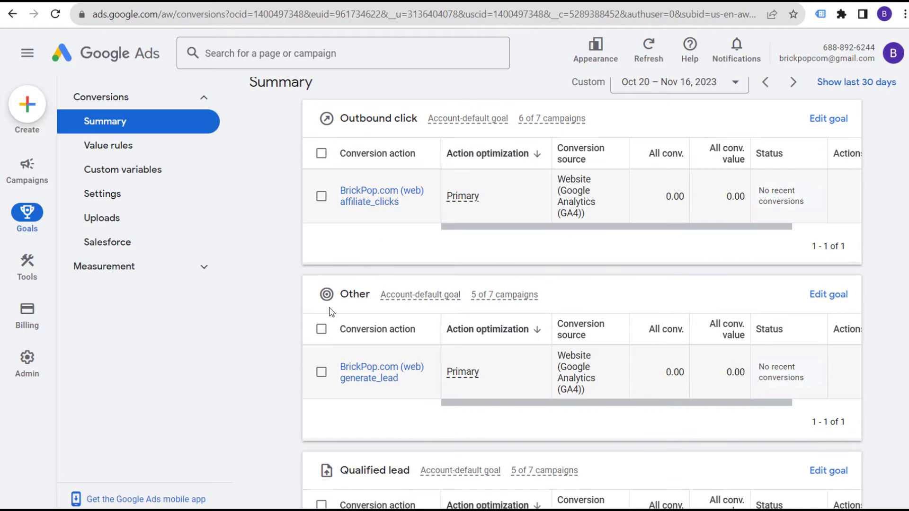
- Open the BrickPop.com (web) generate_lead conversion action and examine its value setting and GA4 event
click(372, 382)
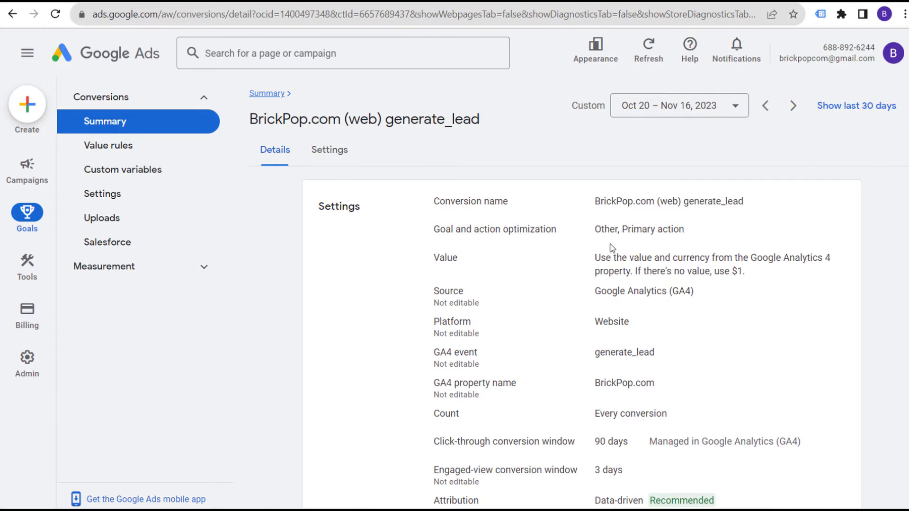
drag(599, 256, 631, 273)
click(594, 260)
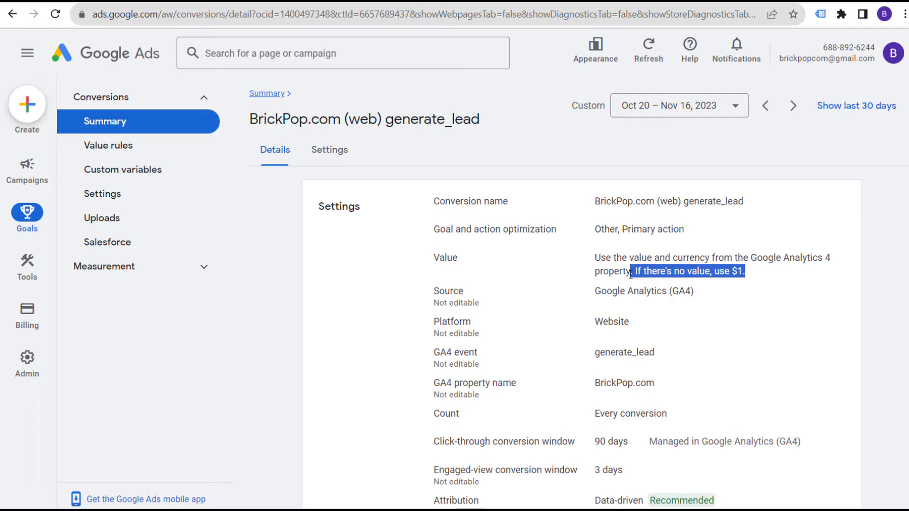
click(665, 267)
drag(591, 359, 676, 351)
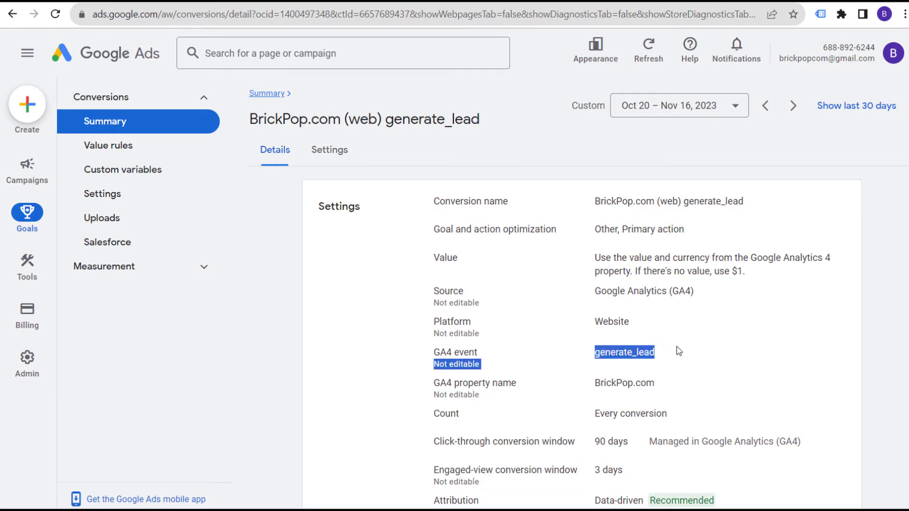
click(704, 345)
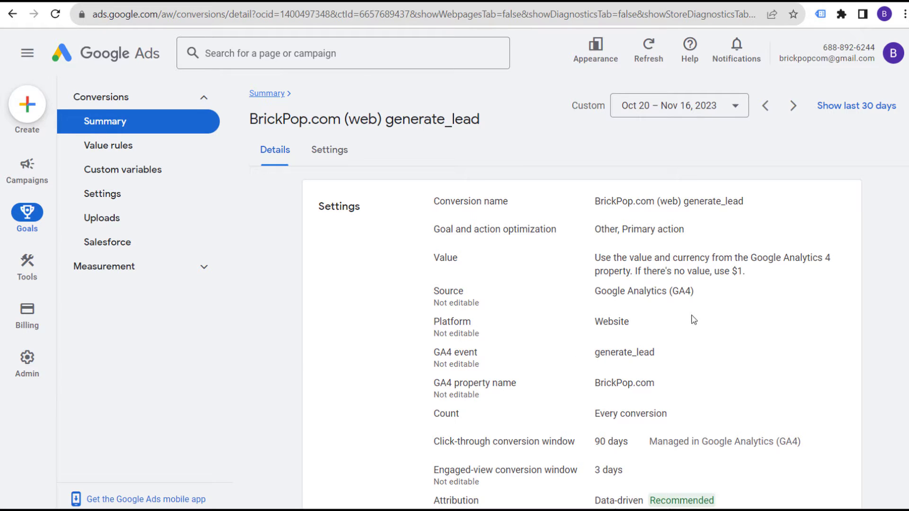
- Return to the campaigns list and open the account's portfolio bid strategies
mouse_move(53, 177)
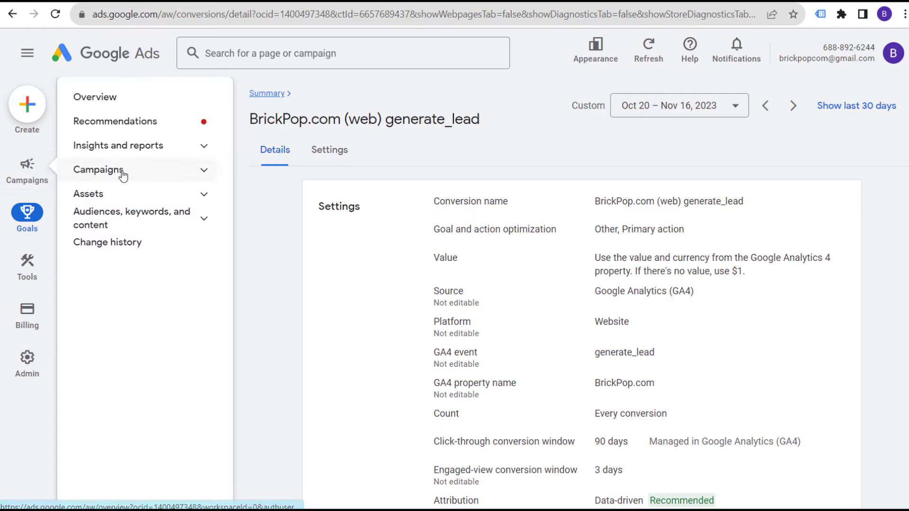
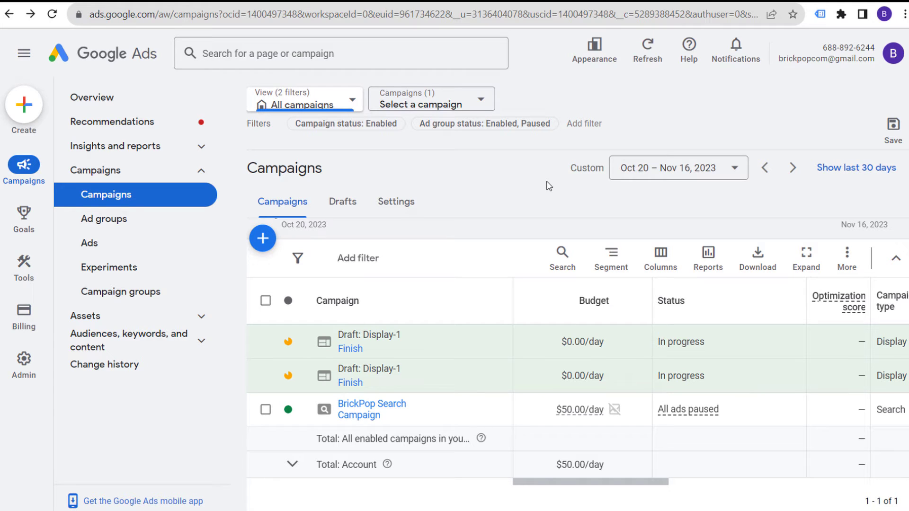
mouse_move(24, 270)
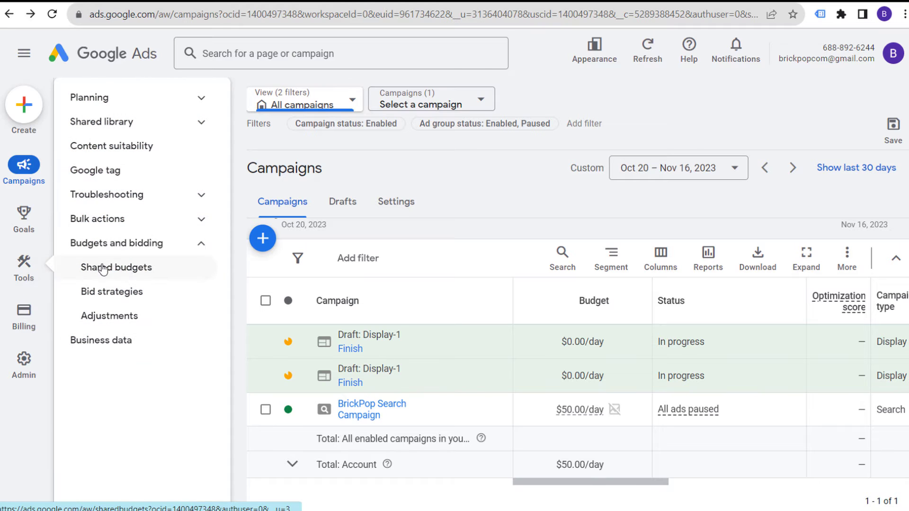
click(203, 245)
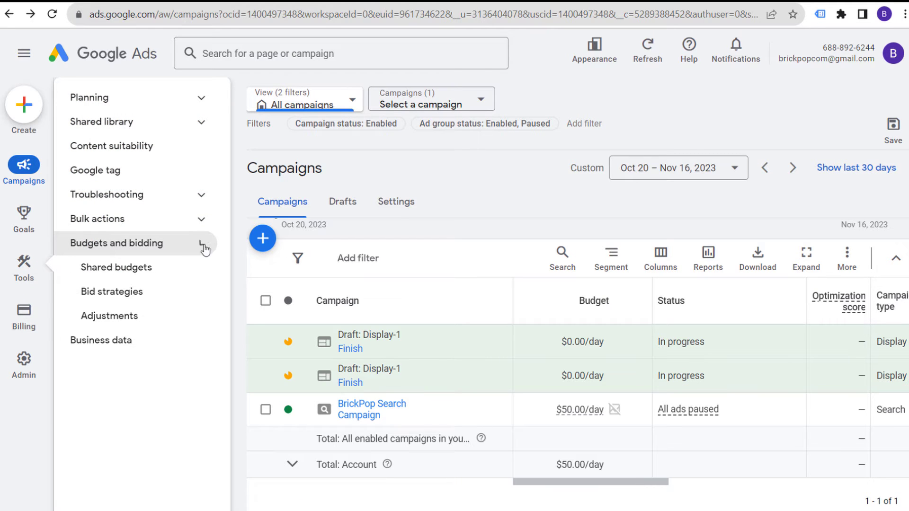
click(152, 292)
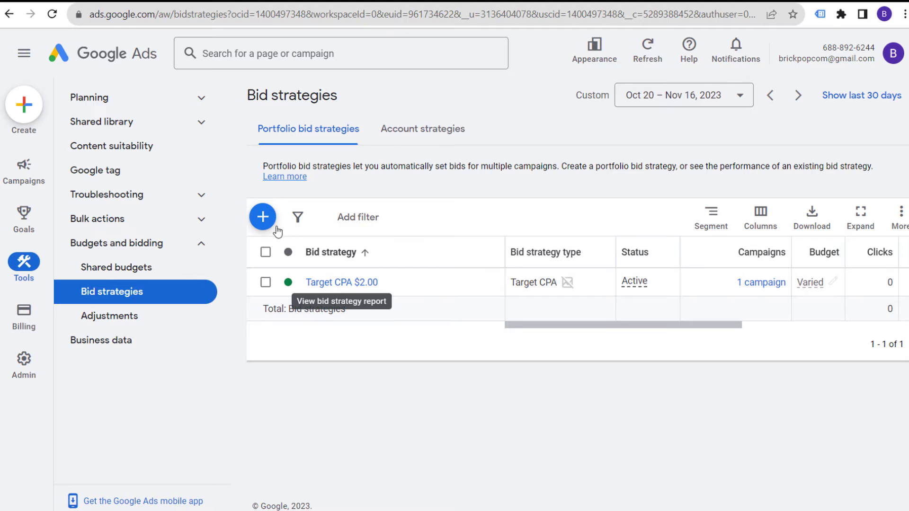
- Review the bid strategy types available for a new portfolio bid strategy and dismiss the list without choosing one
click(262, 219)
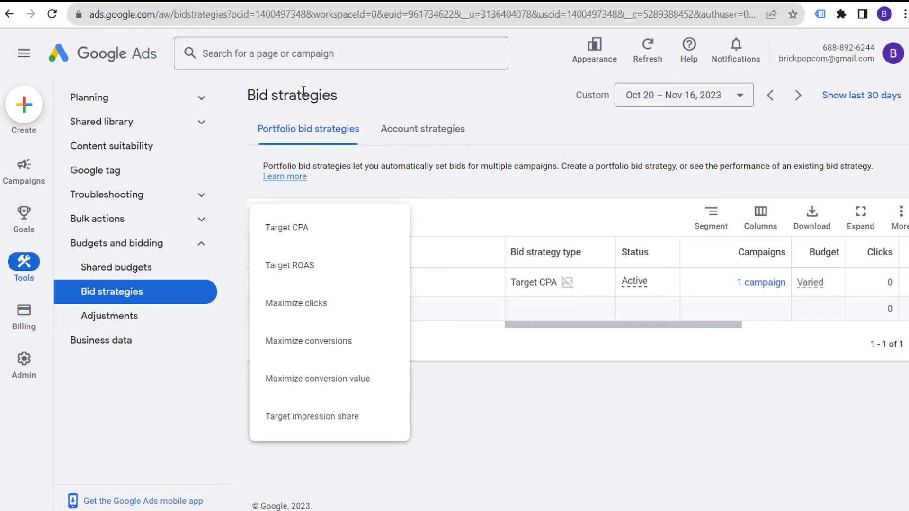
click(574, 166)
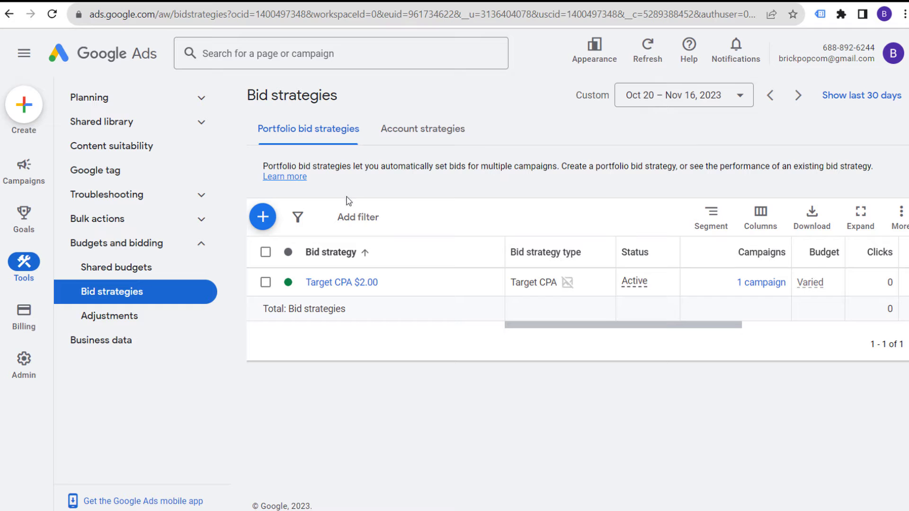
click(263, 216)
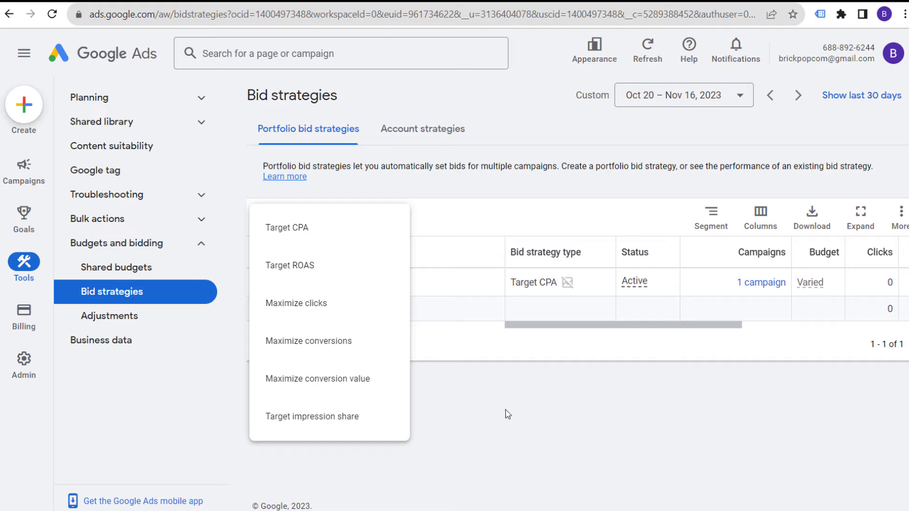
click(636, 358)
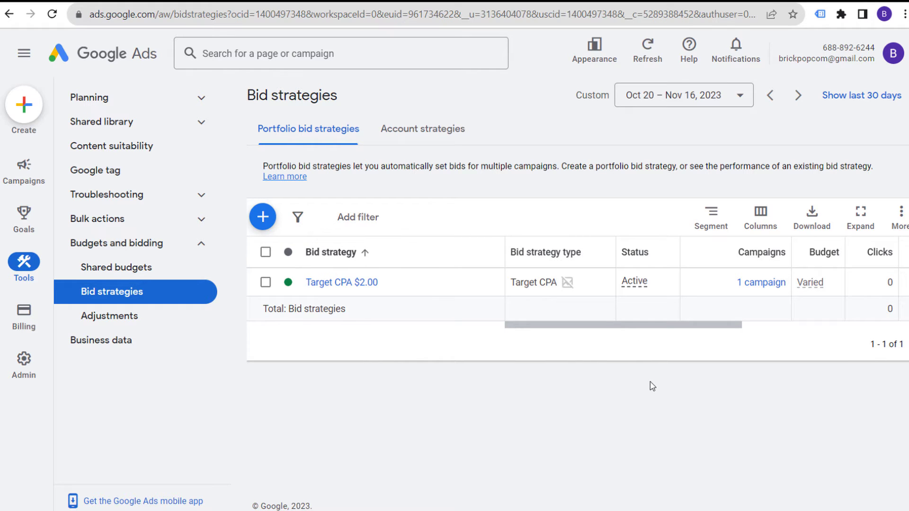
- Start a new Target ROAS portfolio bid strategy and expand its advanced options for bid limits
click(276, 219)
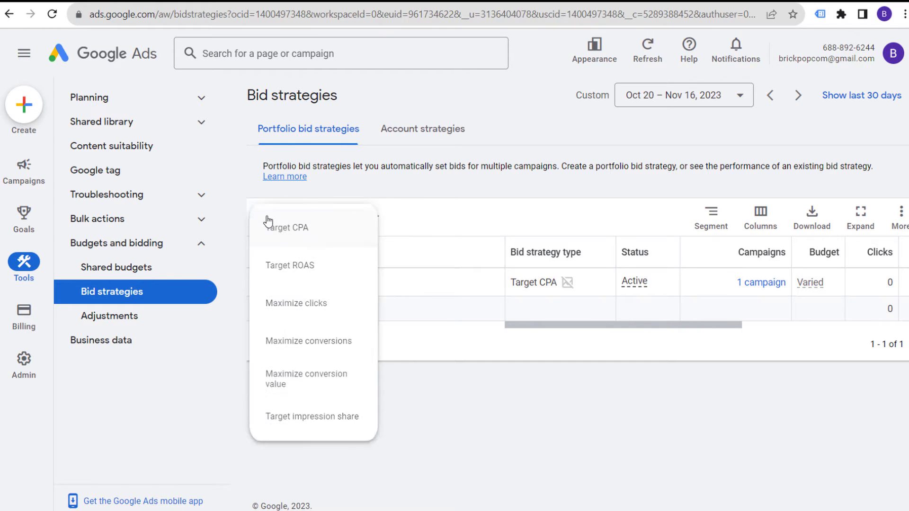
click(333, 276)
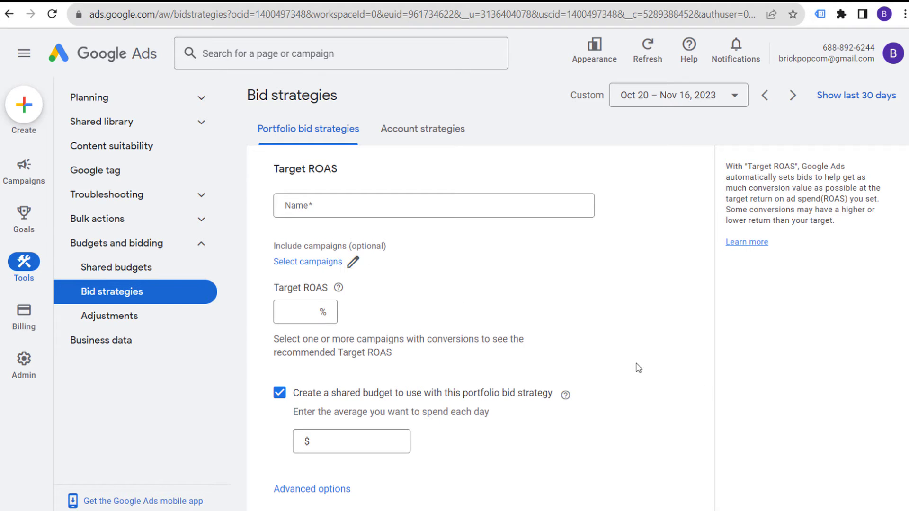
scroll(637, 367, down, 1)
click(322, 422)
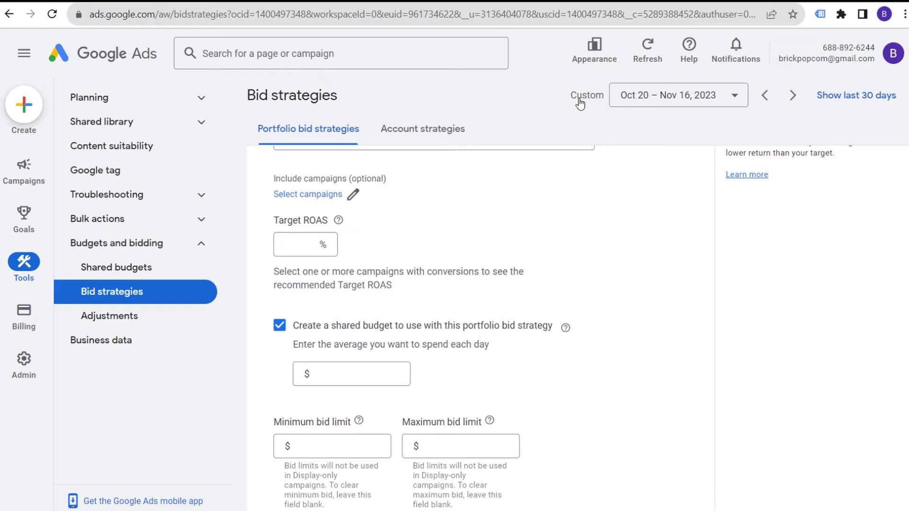
- Set the Target ROAS of the new portfolio bid strategy to 300%
scroll(558, 290, up, 2)
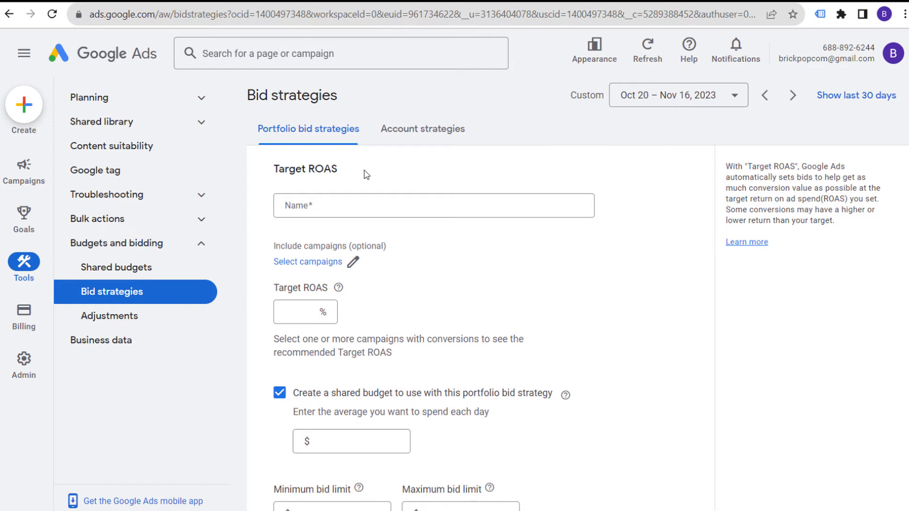
drag(359, 168, 281, 165)
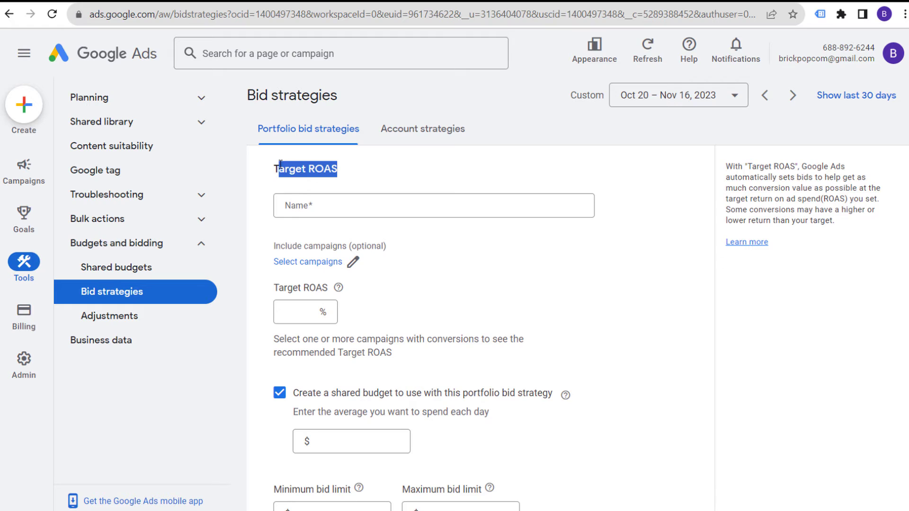
click(314, 166)
click(299, 309)
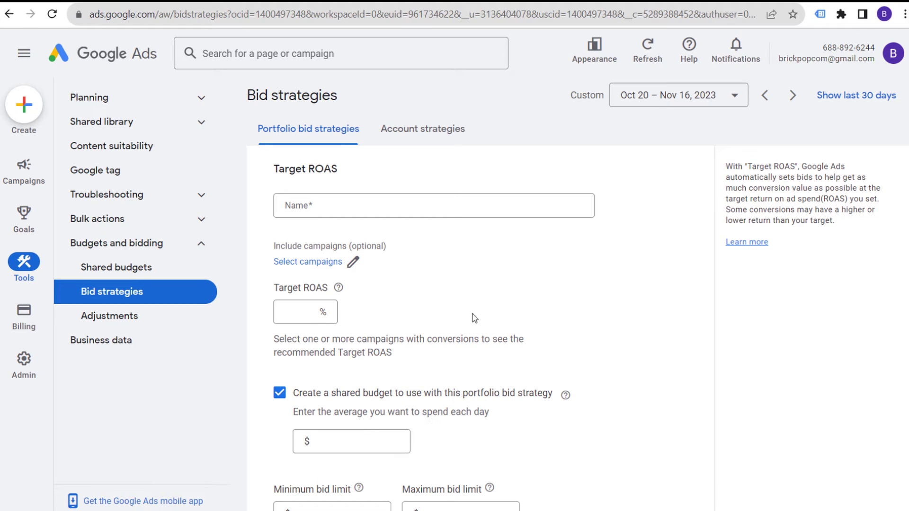
click(316, 319)
text(300)
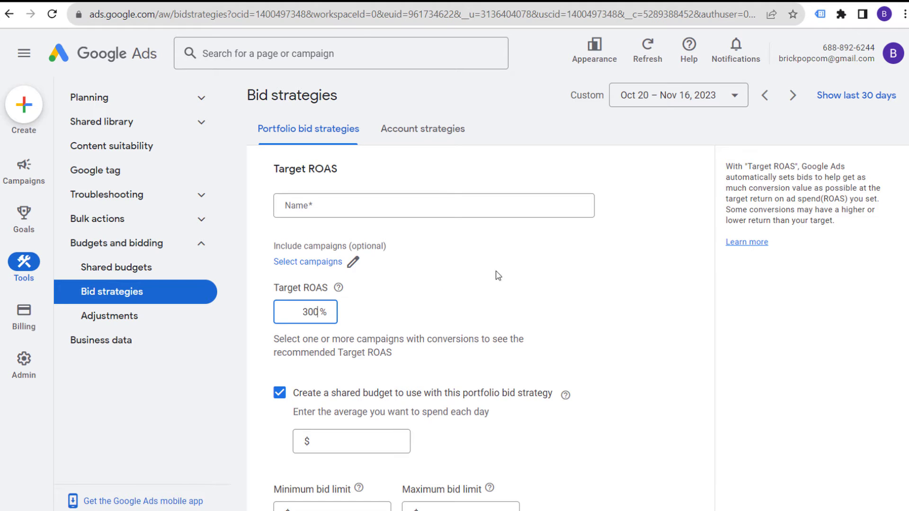
- Set the maximum bid limit of the Target ROAS strategy to $3.00
scroll(544, 279, down, 3)
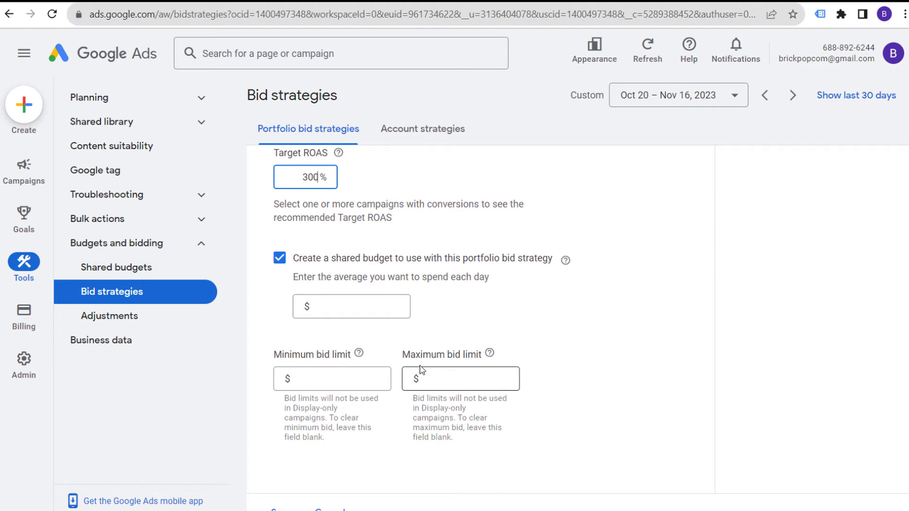
drag(404, 353, 483, 353)
click(481, 378)
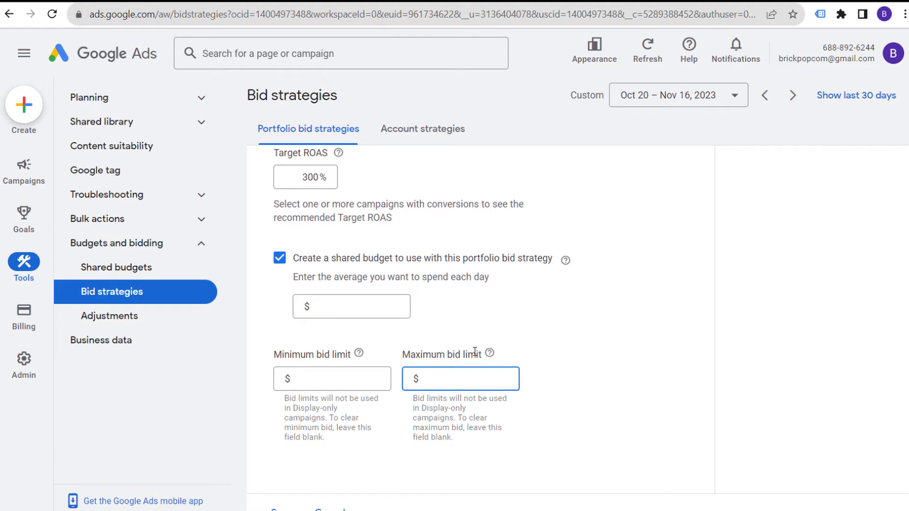
text(3.00)
click(614, 355)
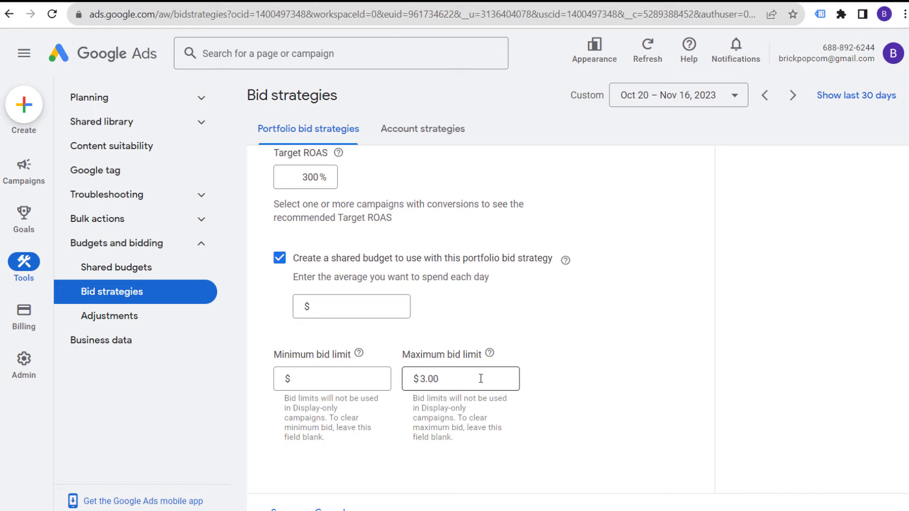
drag(465, 380, 392, 382)
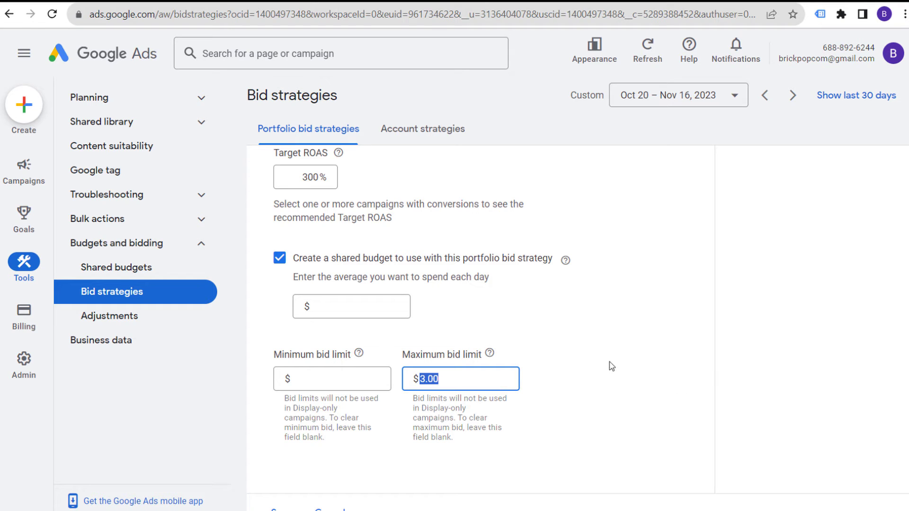
scroll(608, 365, up, 1)
scroll(609, 366, up, 1)
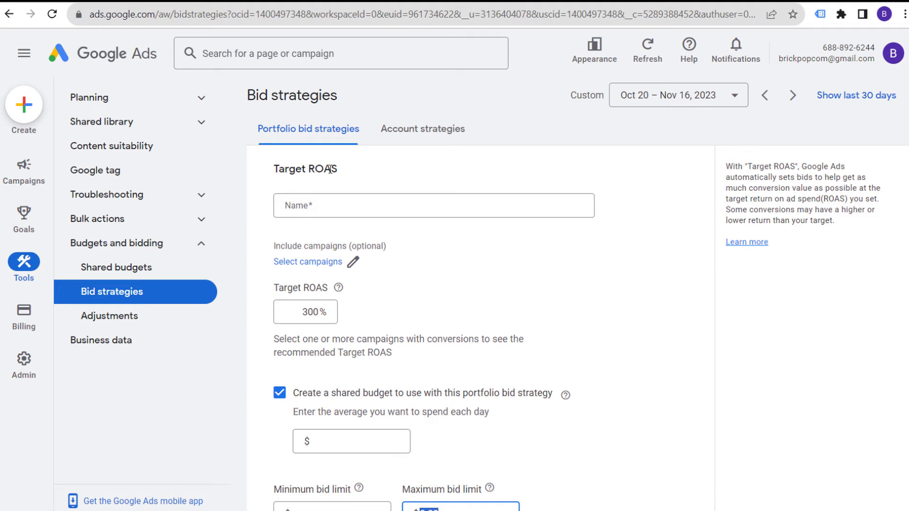
scroll(638, 363, down, 2)
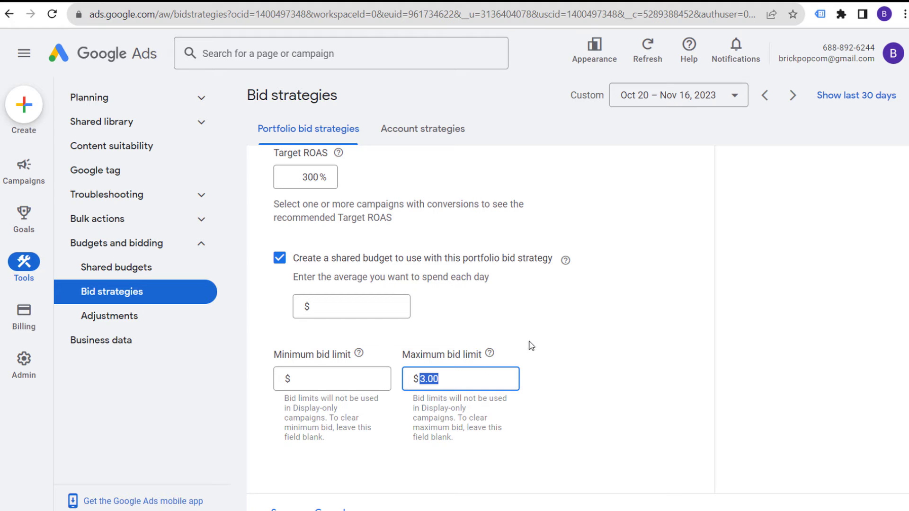
click(610, 335)
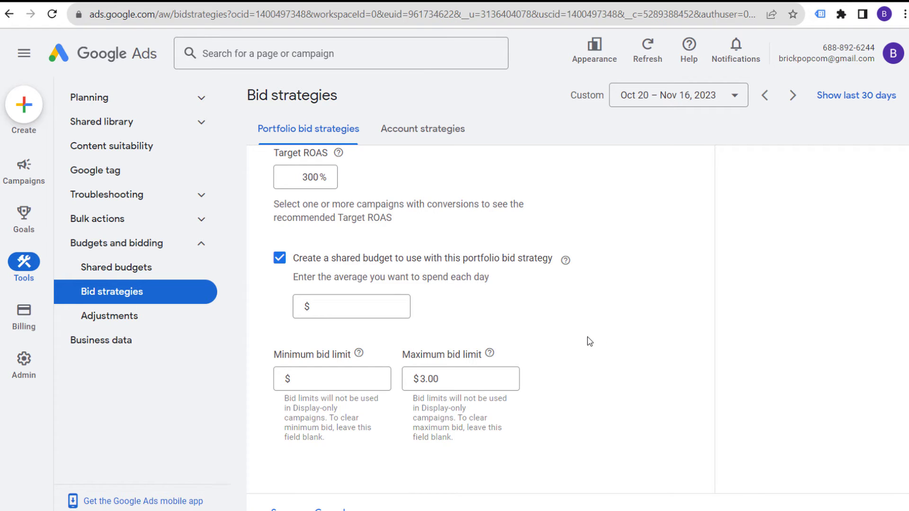
- Turn off the shared budget for the Target ROAS strategy and set its maximum bid limit to $1.00
click(280, 258)
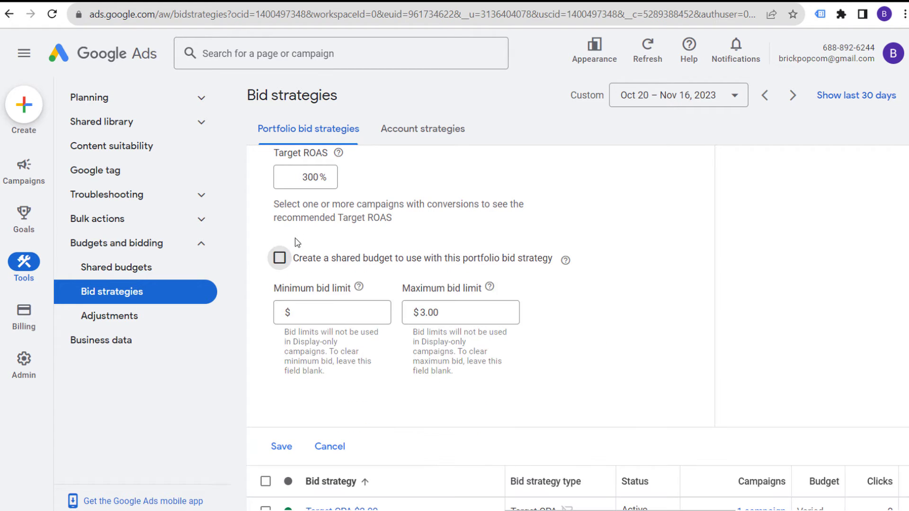
double_click(462, 320)
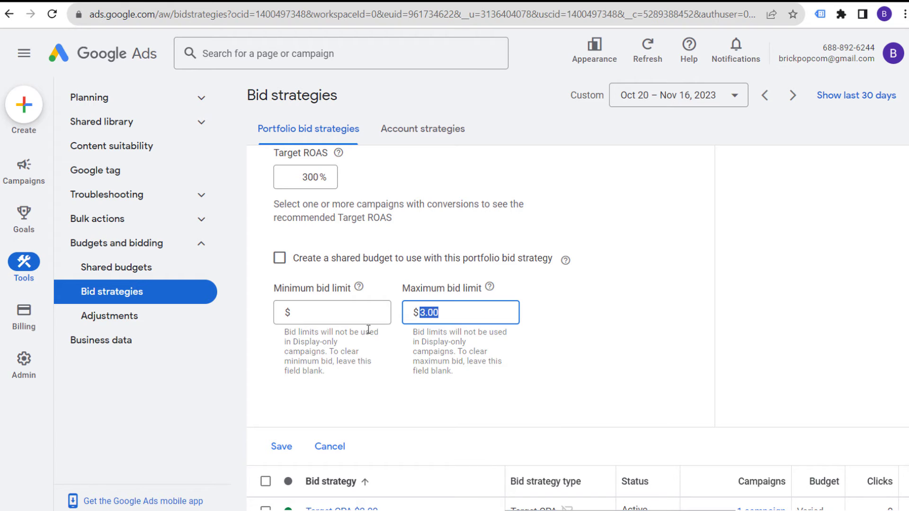
text(1.00)
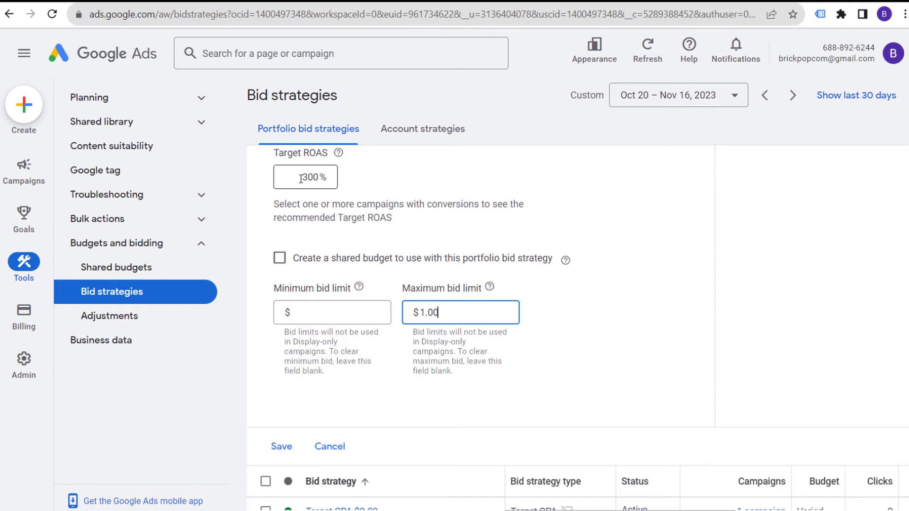
- Set the Target ROAS to 250% and the maximum bid limit to $1.25
drag(301, 179, 341, 183)
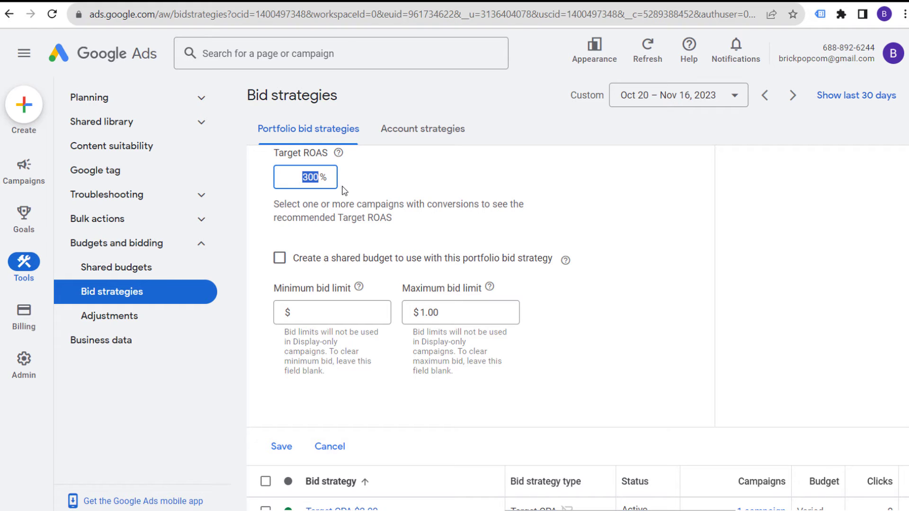
text(250)
drag(461, 312, 376, 321)
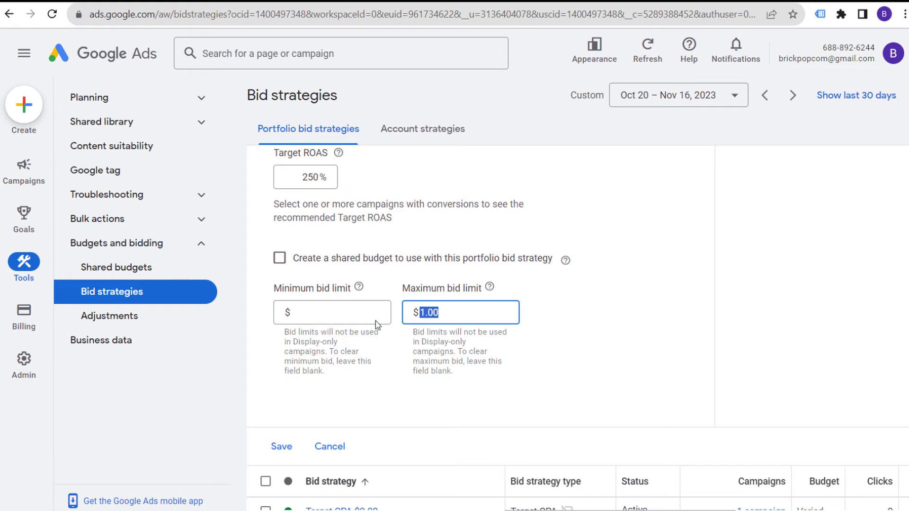
text(1.25)
- Set the Target ROAS to 300% and the maximum bid limit to $1.00
double_click(300, 177)
text(300)
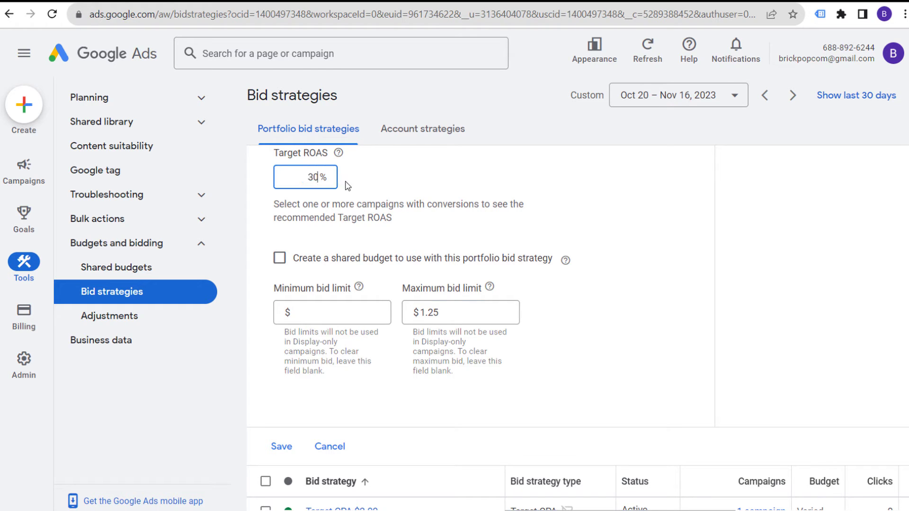
double_click(465, 313)
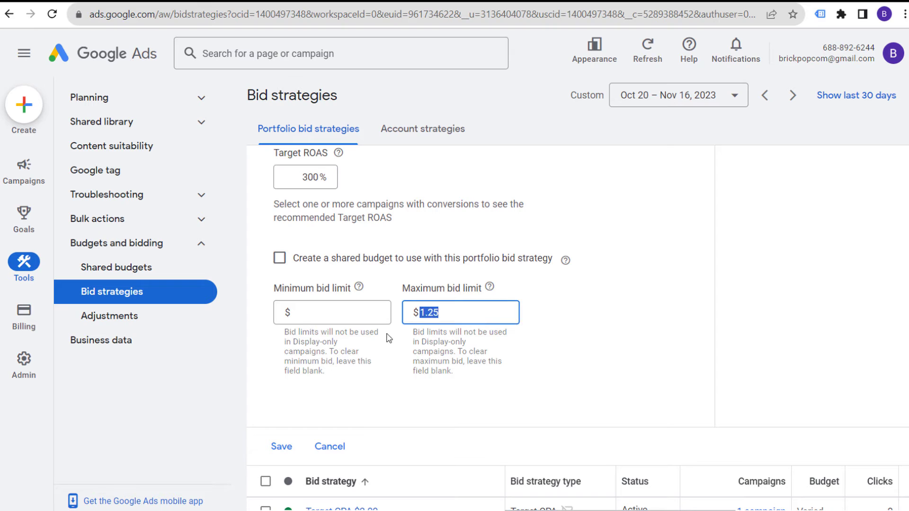
text(1.00)
click(661, 324)
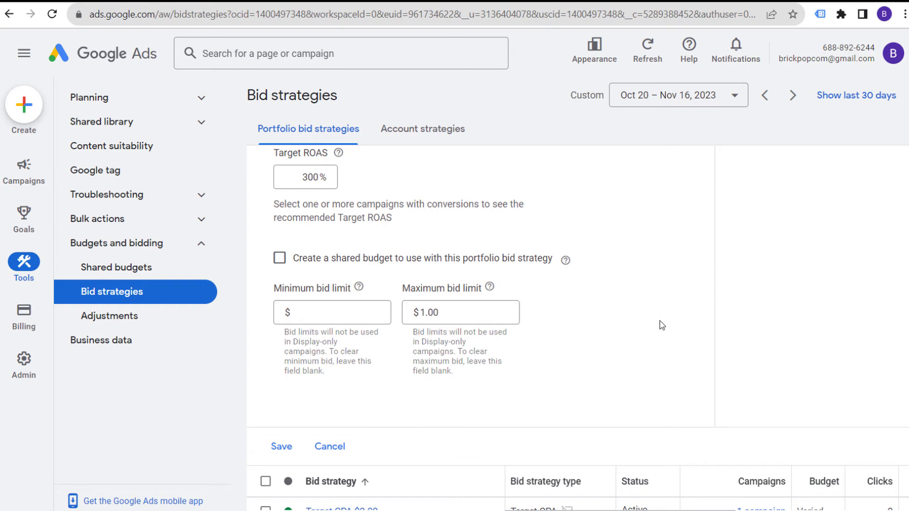
- Discard the new Target ROAS portfolio bid strategy without saving it
click(458, 321)
double_click(428, 312)
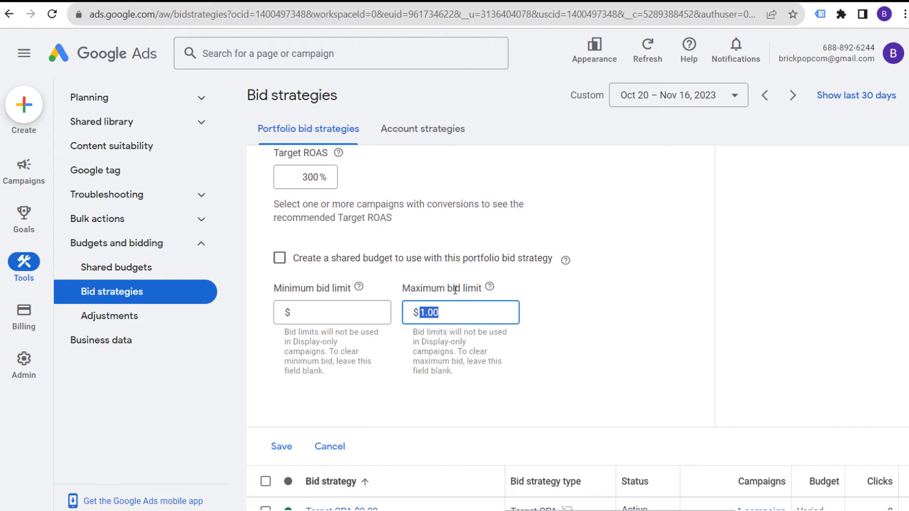
click(446, 310)
drag(472, 312, 381, 320)
click(339, 449)
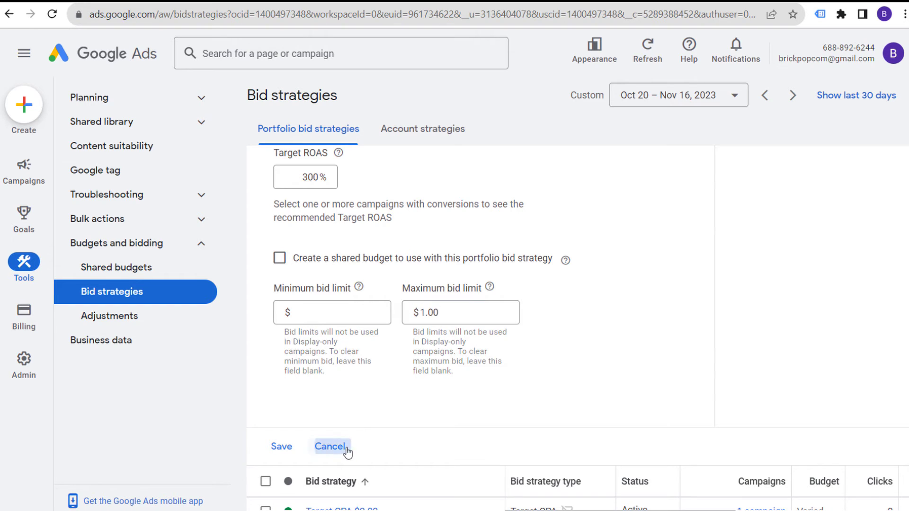
- Start a new Target CPA portfolio bid strategy and set its Target CPA to $75.00
click(262, 217)
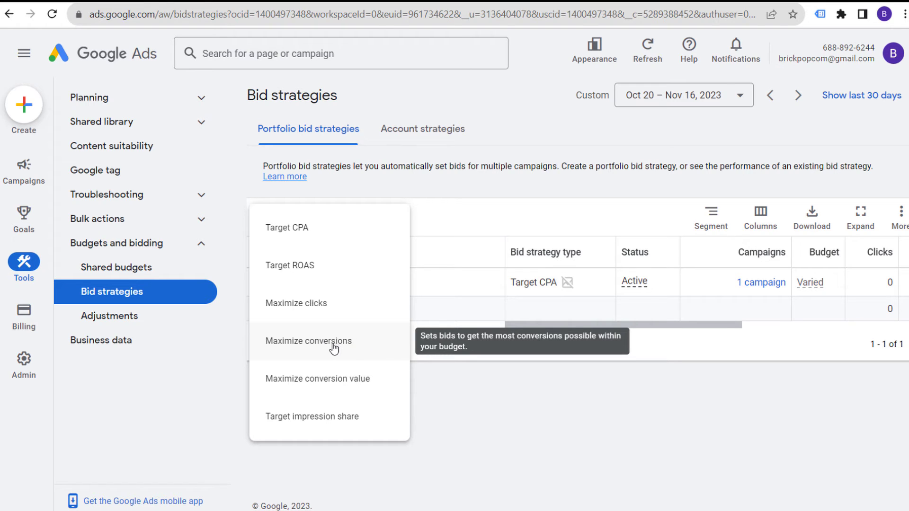
click(571, 410)
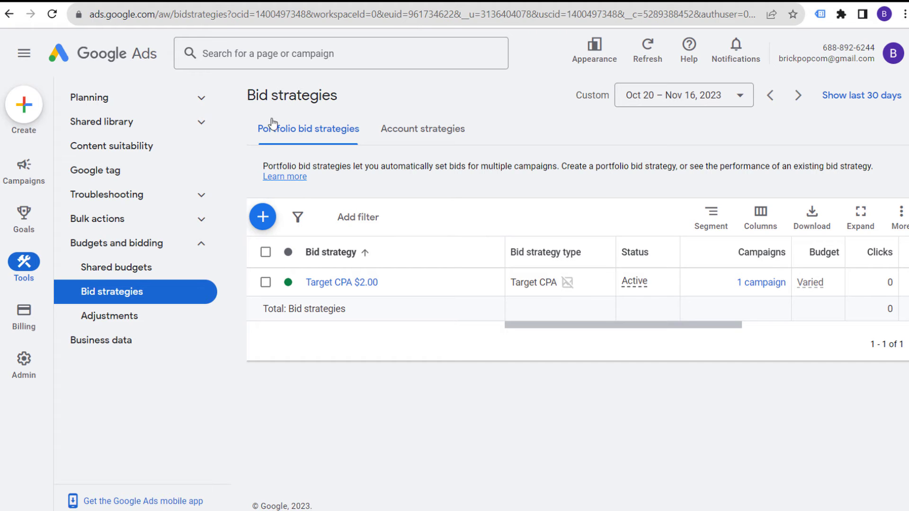
click(262, 217)
click(283, 228)
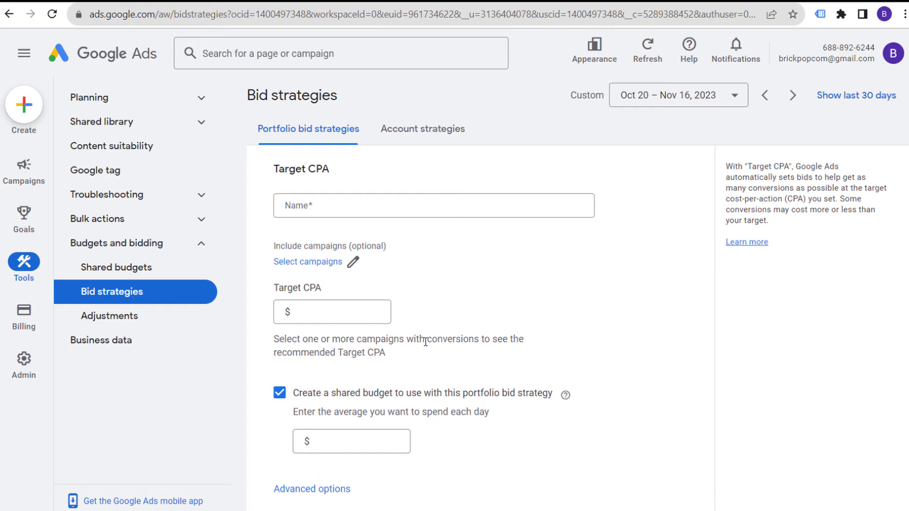
click(335, 310)
text(7)
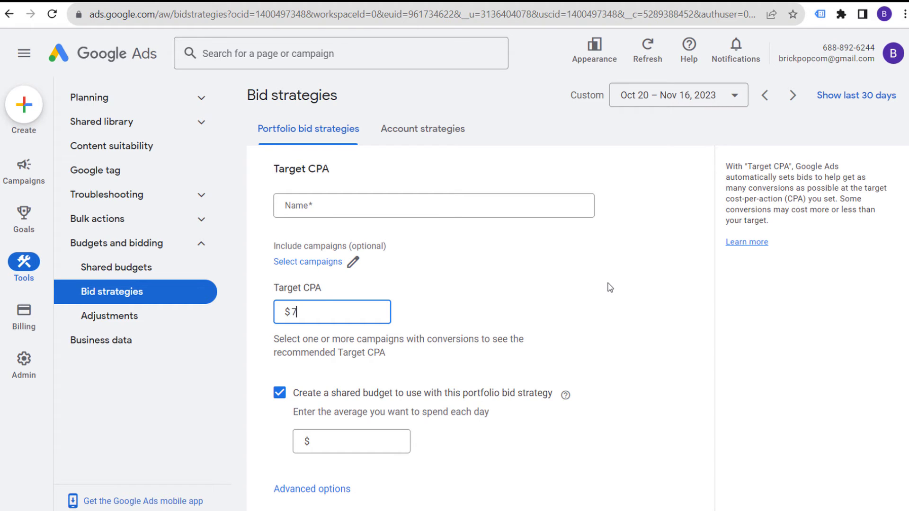
text(5.)
click(633, 312)
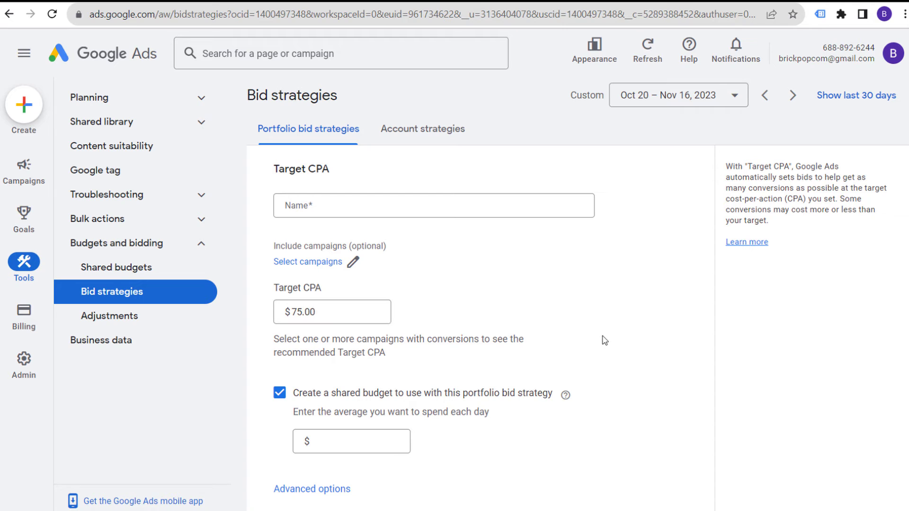
- Set a $7.00 maximum bid limit in the Target CPA strategy's advanced options and discard the strategy without saving
scroll(330, 439, down, 1)
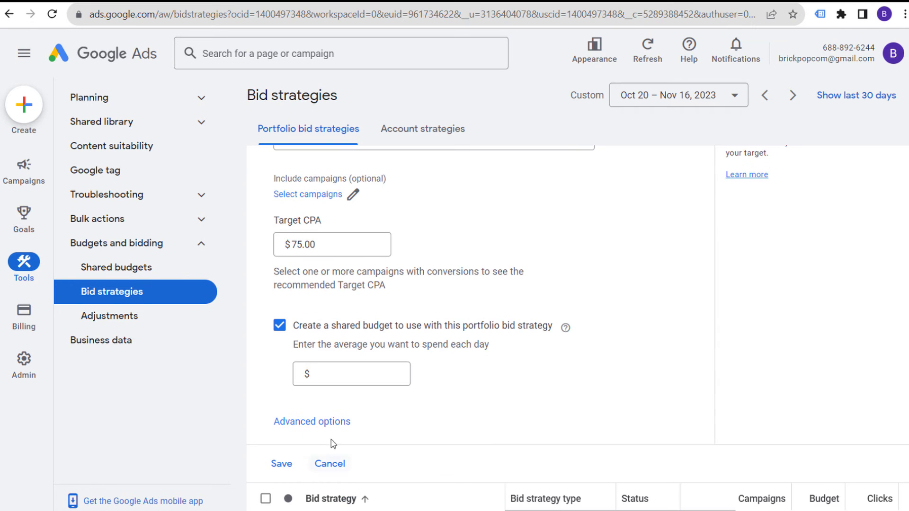
click(327, 420)
scroll(564, 355, down, 1)
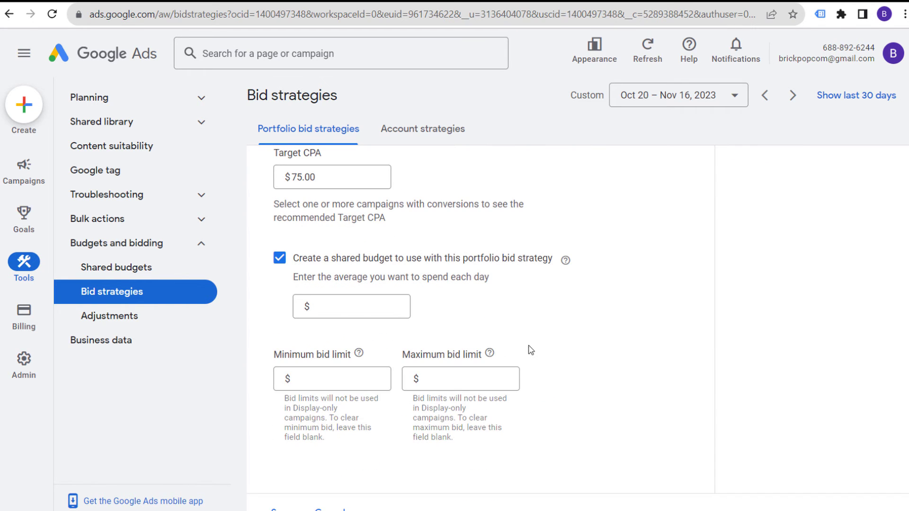
click(453, 378)
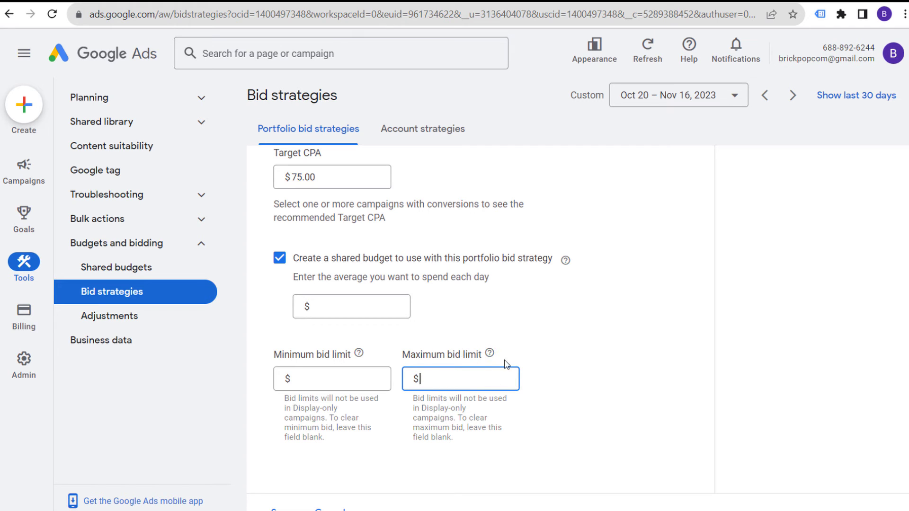
text(7.00)
click(600, 355)
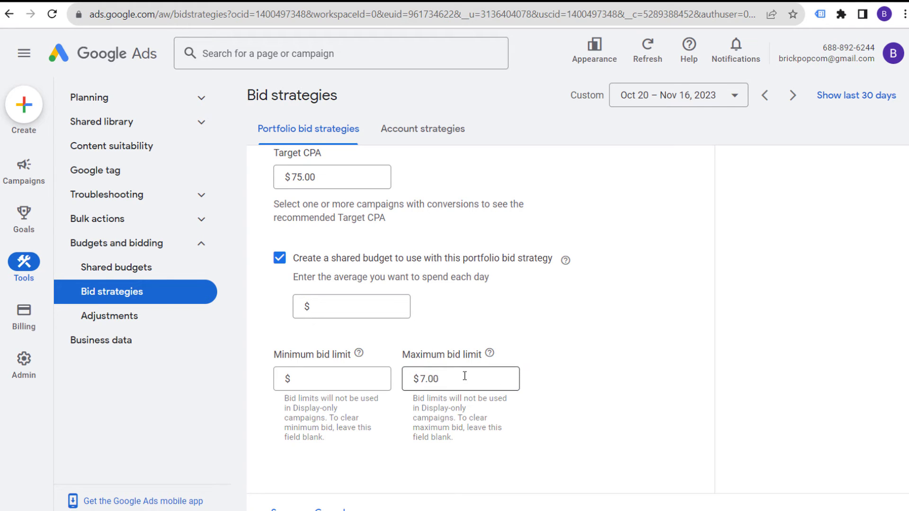
drag(464, 375, 392, 381)
click(555, 393)
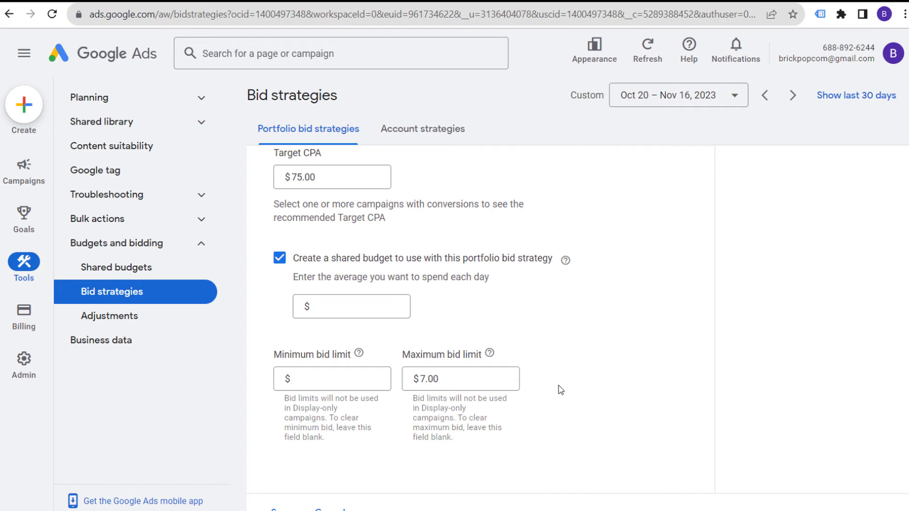
scroll(588, 376, down, 1)
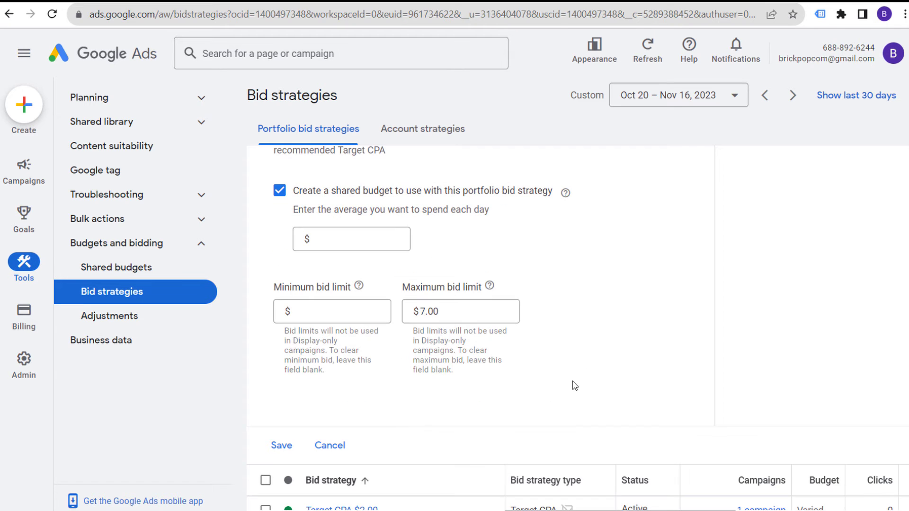
click(345, 445)
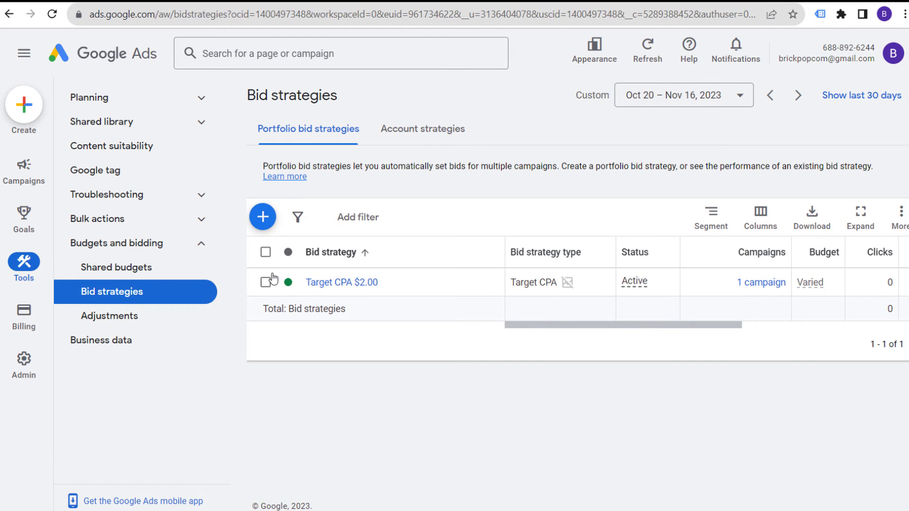
- Start a new Target ROAS portfolio bid strategy and set its Target ROAS to 350%
click(263, 217)
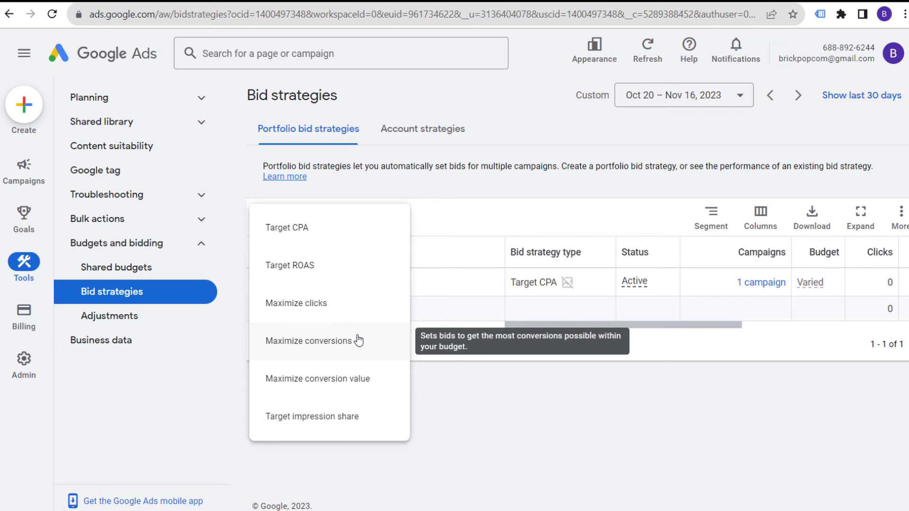
click(347, 273)
click(298, 309)
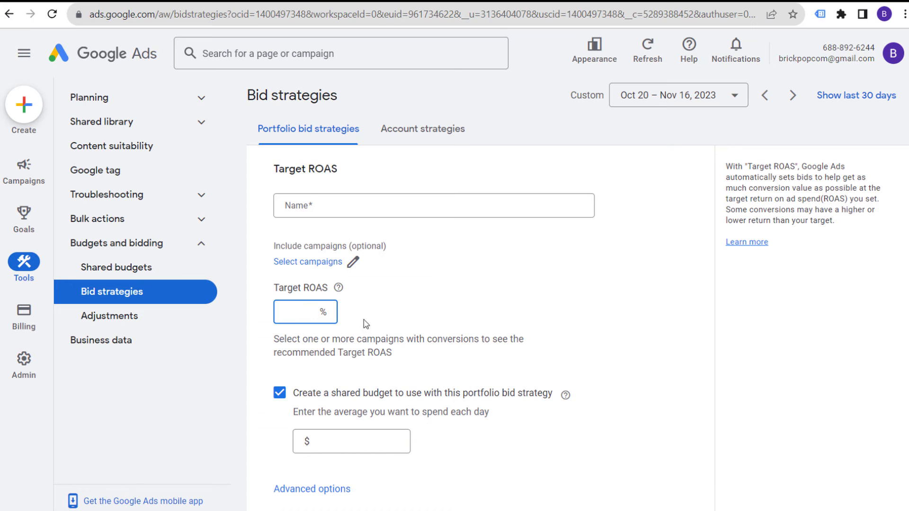
scroll(426, 300, down, 1)
text(350)
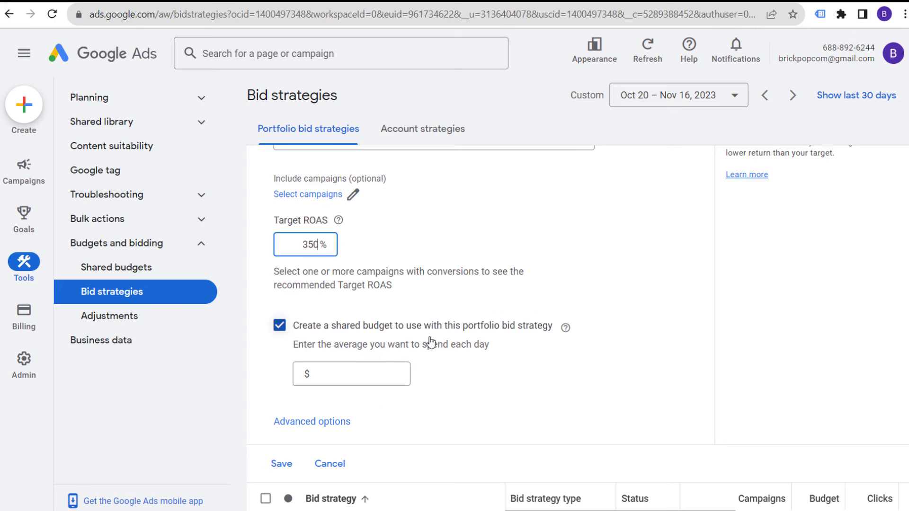
- Show the bid limits in the Target ROAS strategy's advanced options and discard the strategy without saving
click(330, 421)
click(462, 456)
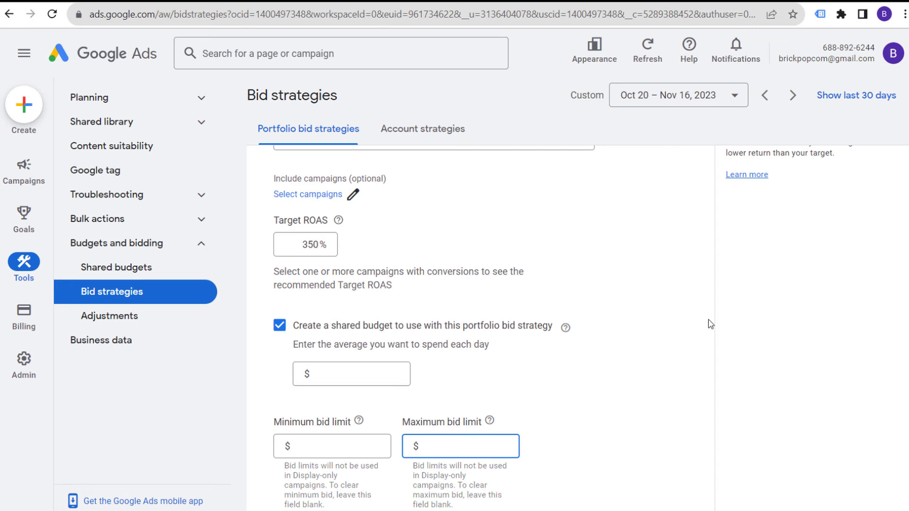
scroll(548, 352, down, 1)
scroll(497, 424, down, 1)
click(347, 450)
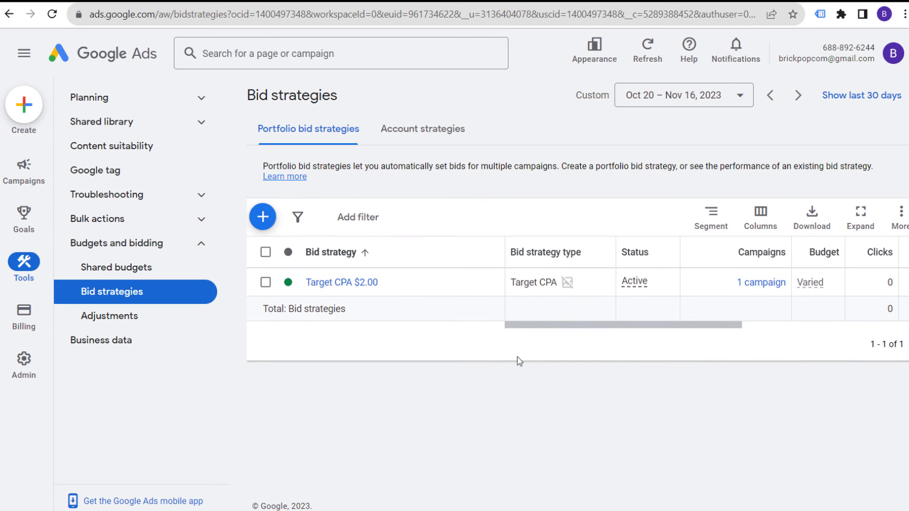
- Start a new Target CPA portfolio bid strategy and set its Target CPA to $75.00
click(260, 215)
click(314, 229)
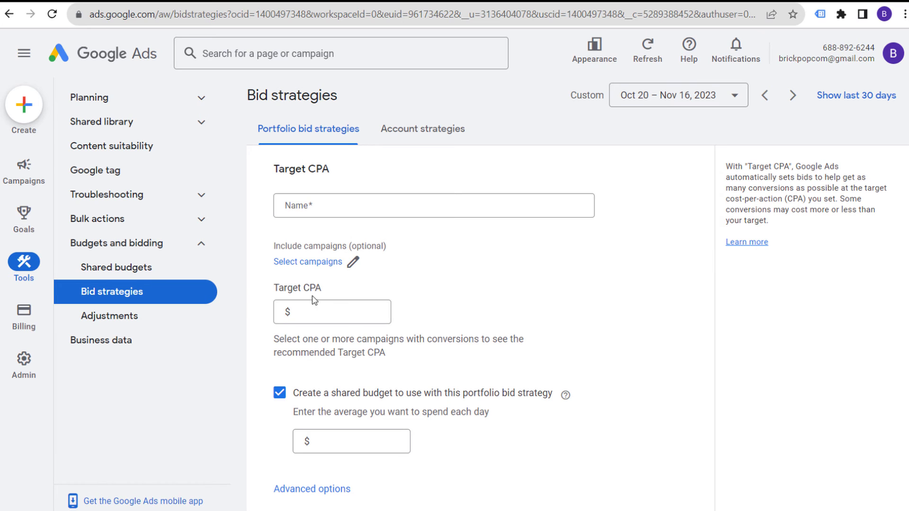
click(293, 288)
text(75)
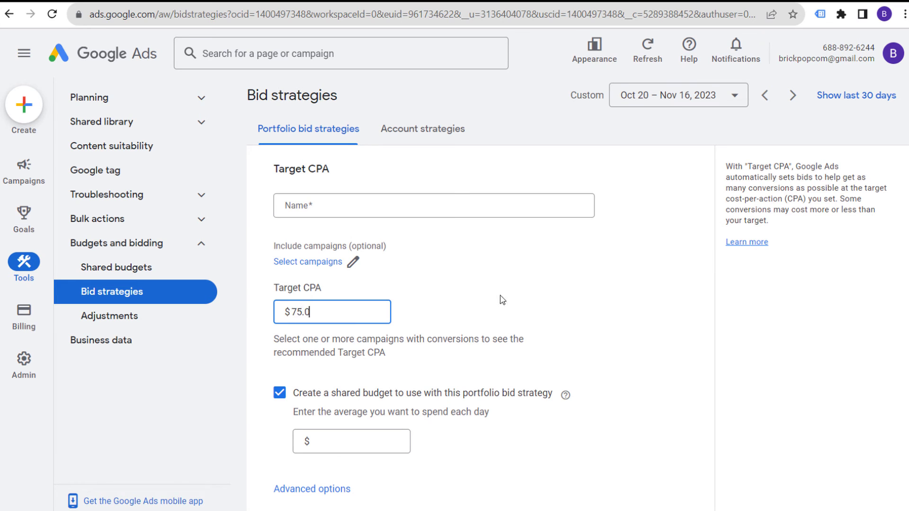
click(576, 293)
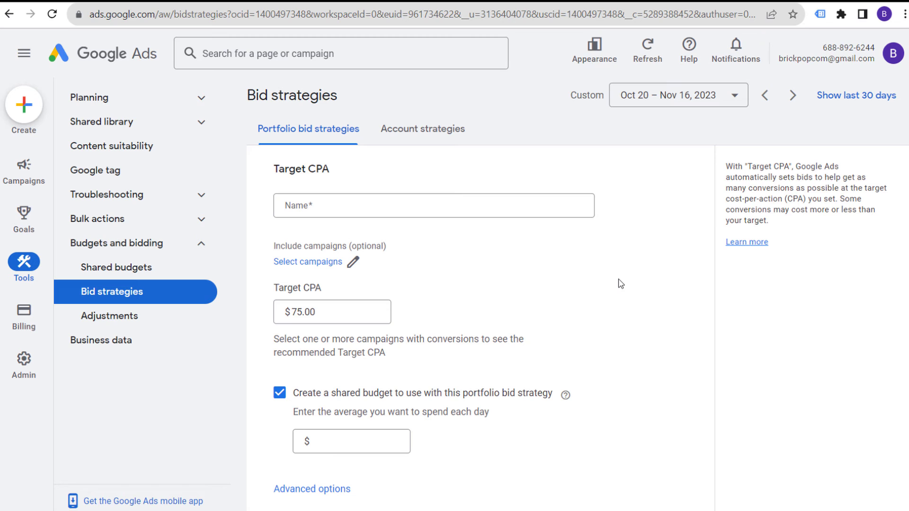
scroll(621, 283, down, 1)
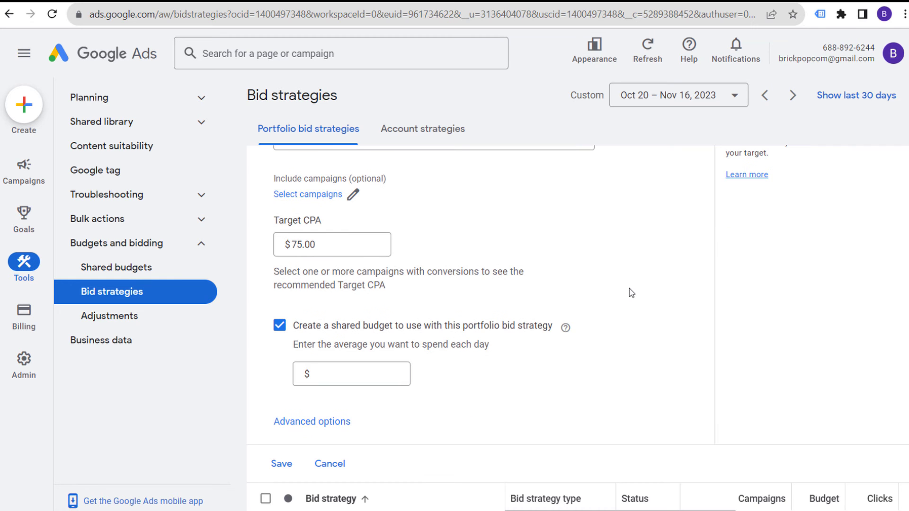
- Set a $5.00 maximum bid limit in the Target CPA strategy's advanced options
click(330, 429)
scroll(587, 350, down, 1)
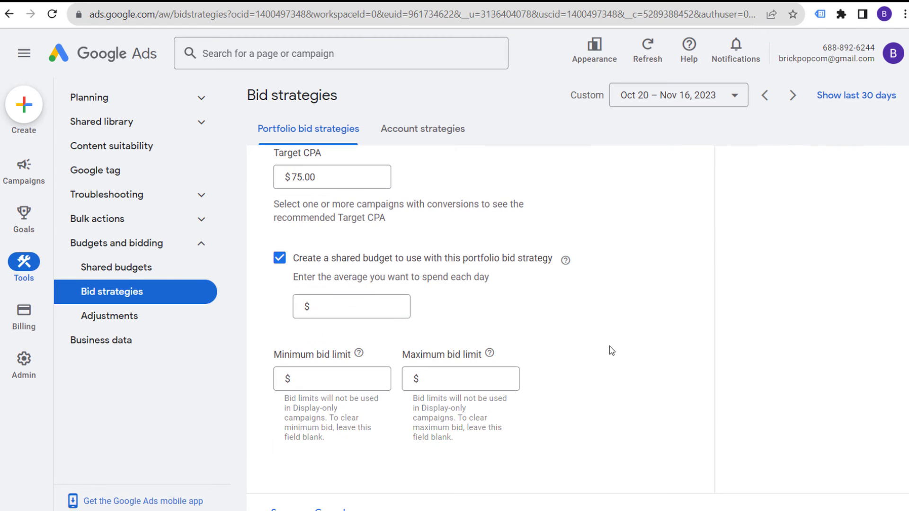
click(472, 380)
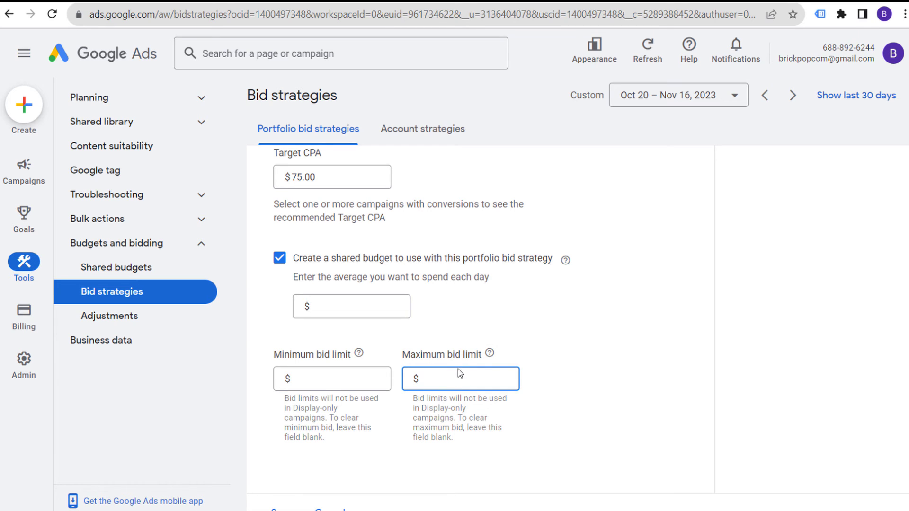
text(5.00)
click(612, 365)
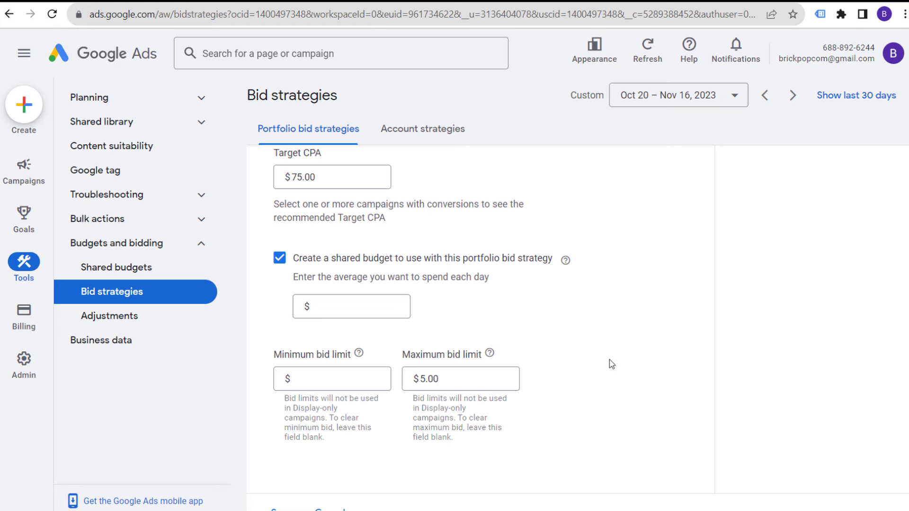
- Compare the strategy's Target CPA amount with its maximum bid limit
double_click(333, 182)
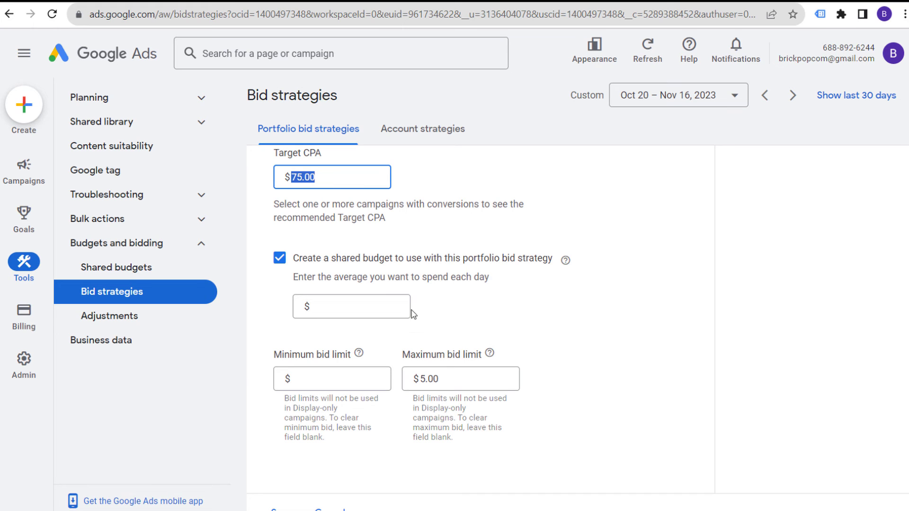
click(459, 381)
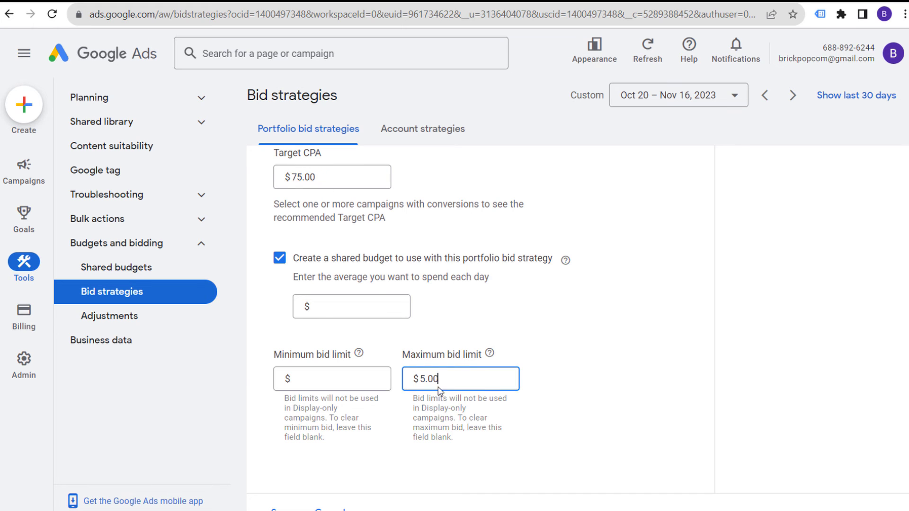
drag(447, 382, 367, 381)
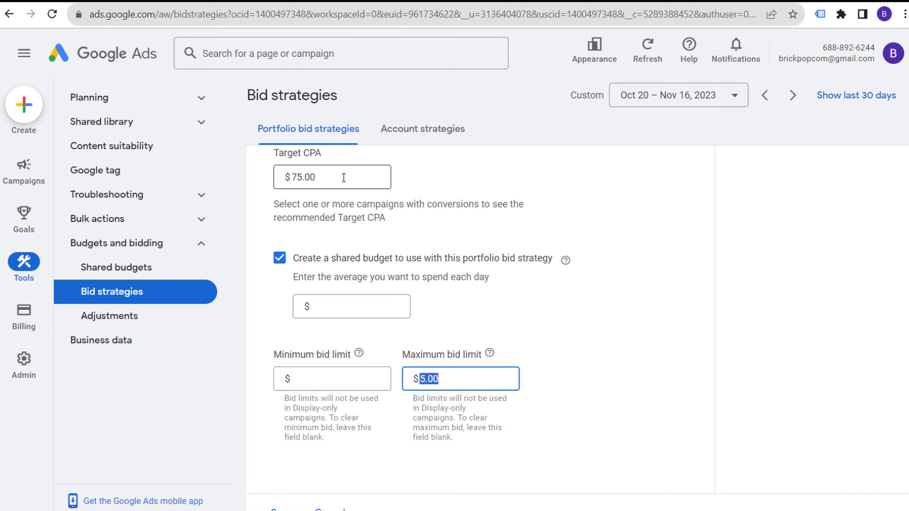
drag(343, 177, 254, 179)
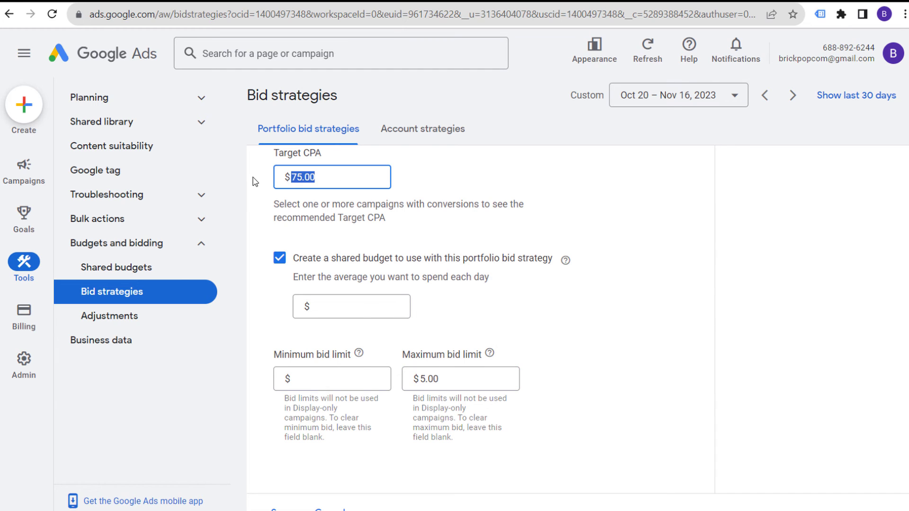
click(460, 375)
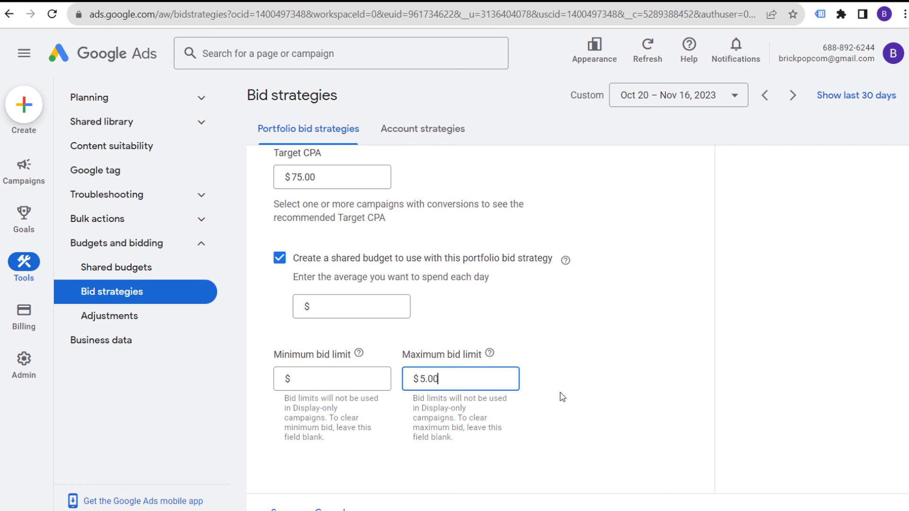
key(ctrl+a)
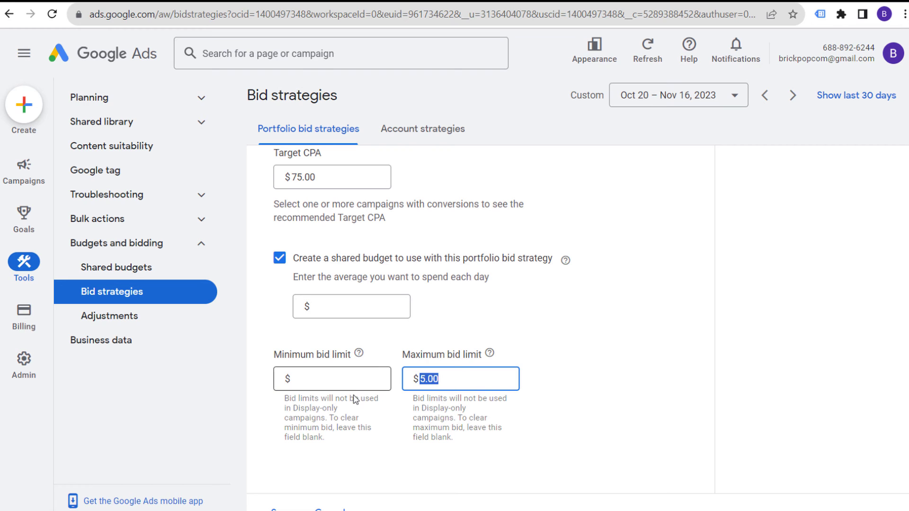
- Set the strategy's Target CPA to $50.00 and its maximum bid limit to $3.00
drag(316, 177, 270, 178)
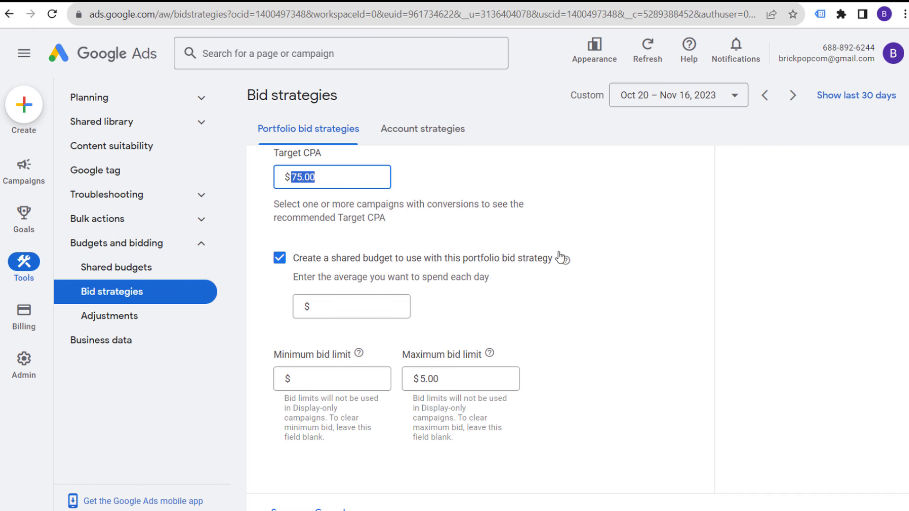
scroll(544, 251, up, 1)
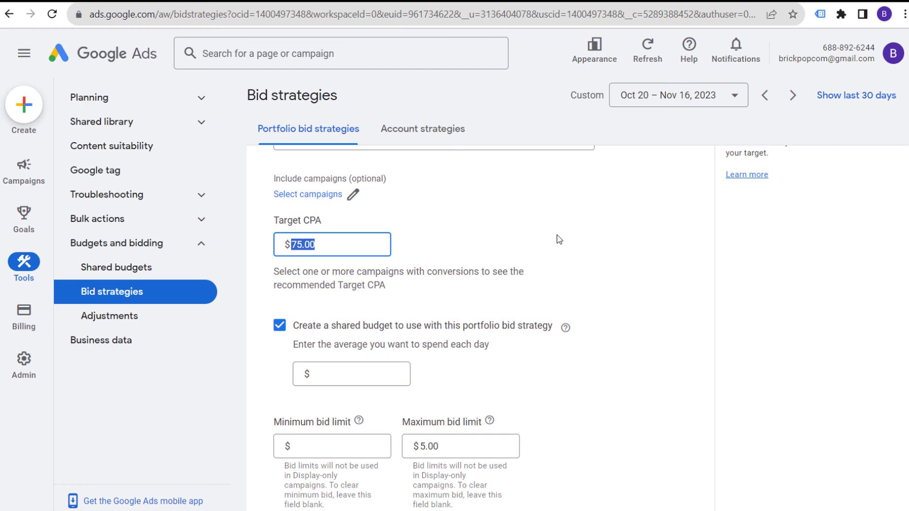
text(5)
click(617, 283)
drag(481, 447, 378, 446)
text(3.00)
click(649, 395)
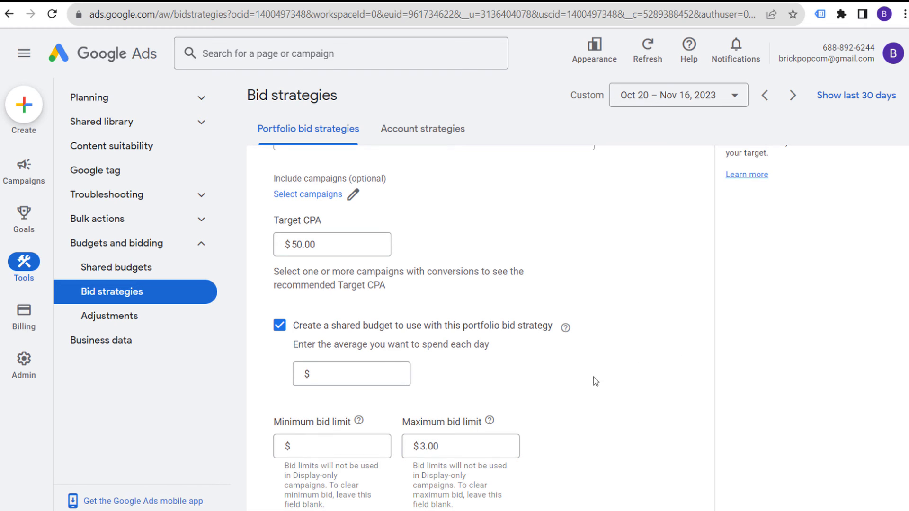
- Set the Target CPA to $45.00 and discard the strategy without saving
drag(325, 250, 267, 256)
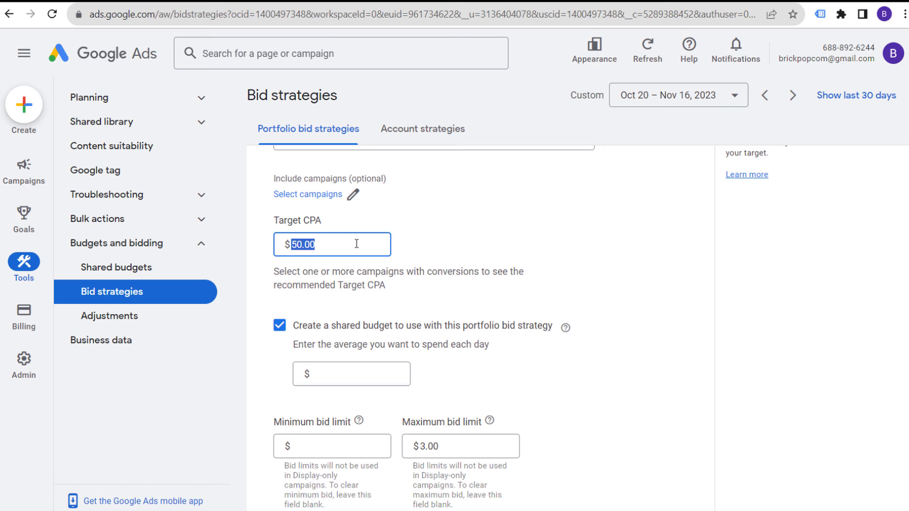
click(459, 446)
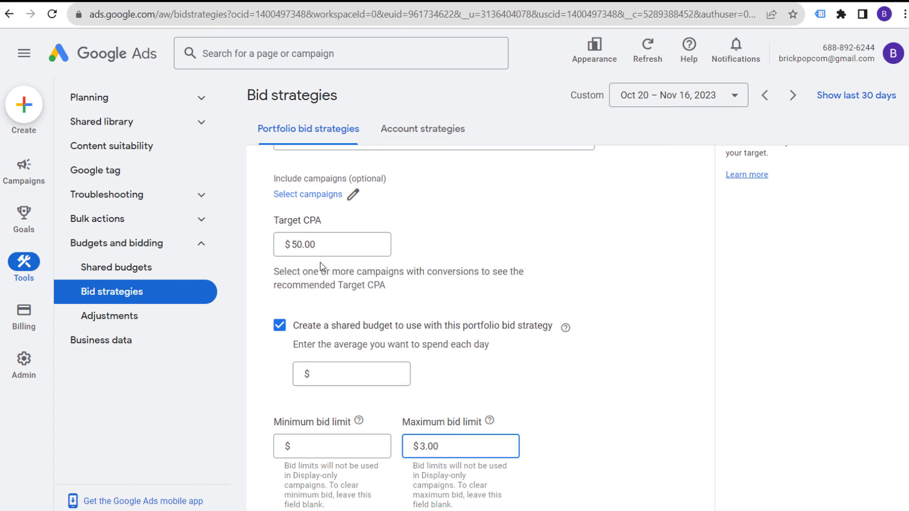
drag(316, 245, 258, 249)
text(45)
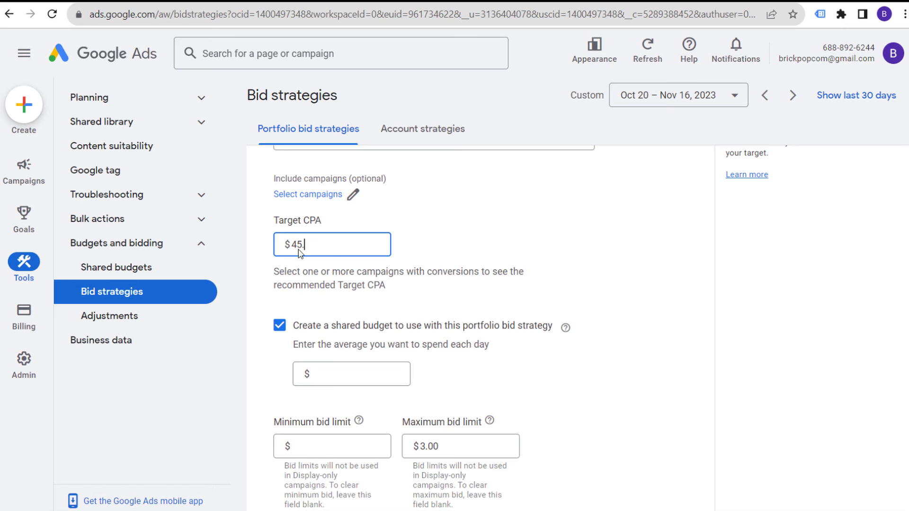
click(584, 204)
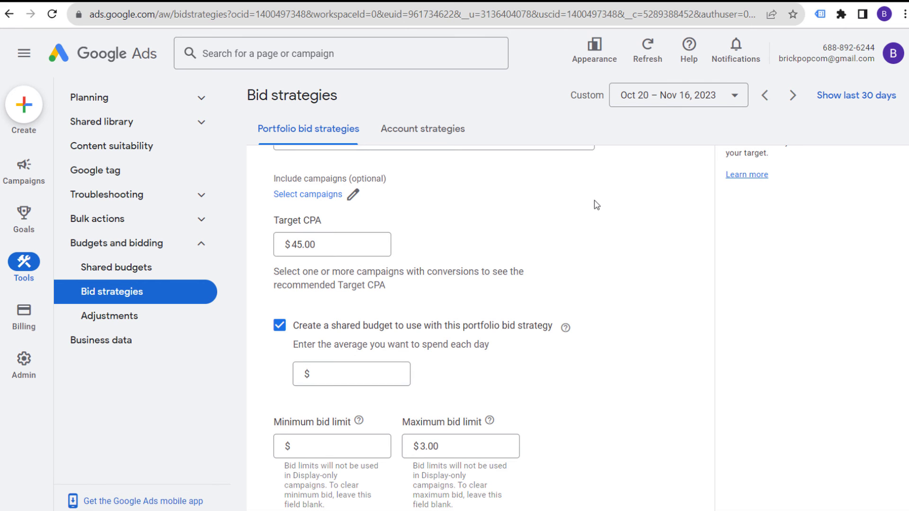
scroll(516, 455, down, 5)
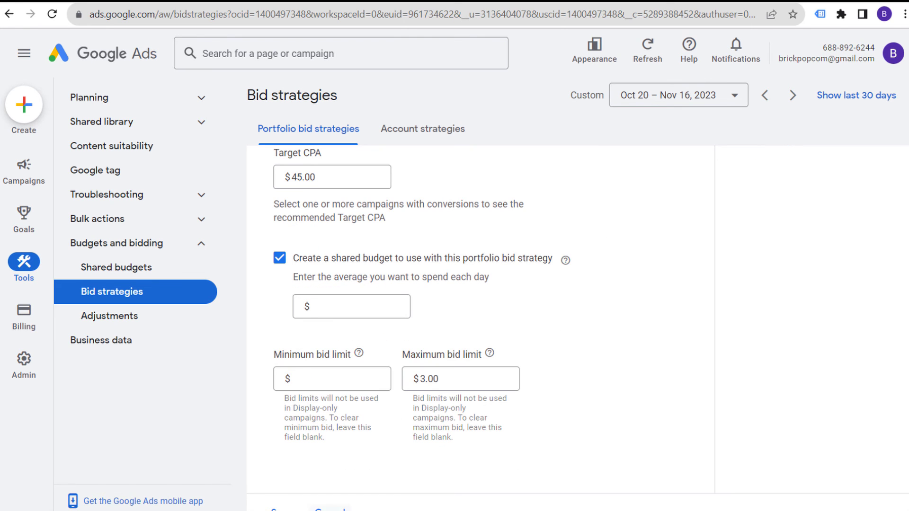
click(333, 507)
- Start a new Target ROAS portfolio bid strategy and set its Target ROAS to 250%
click(261, 216)
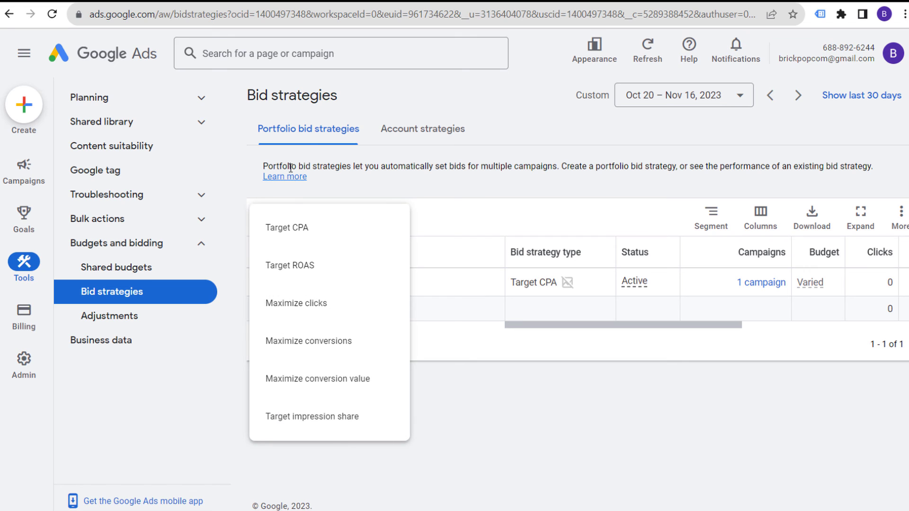
click(331, 271)
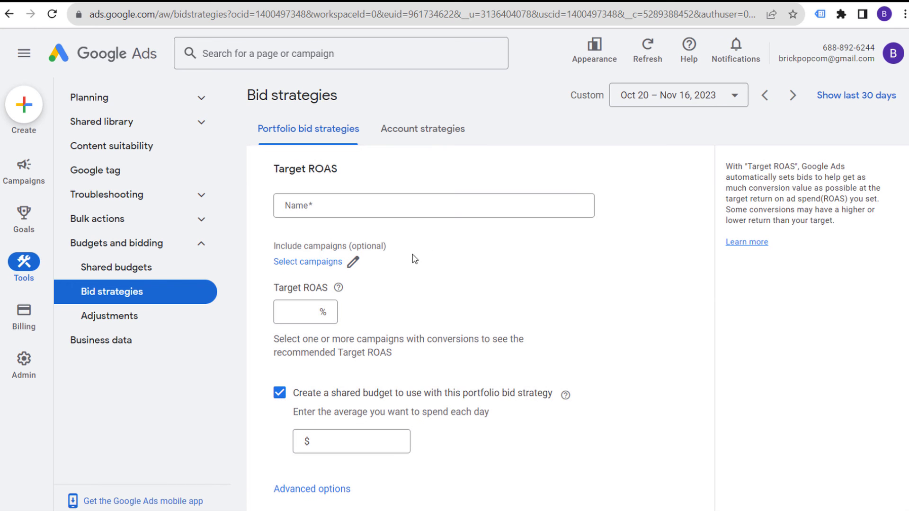
click(315, 312)
text(250)
click(609, 304)
scroll(283, 281, down, 1)
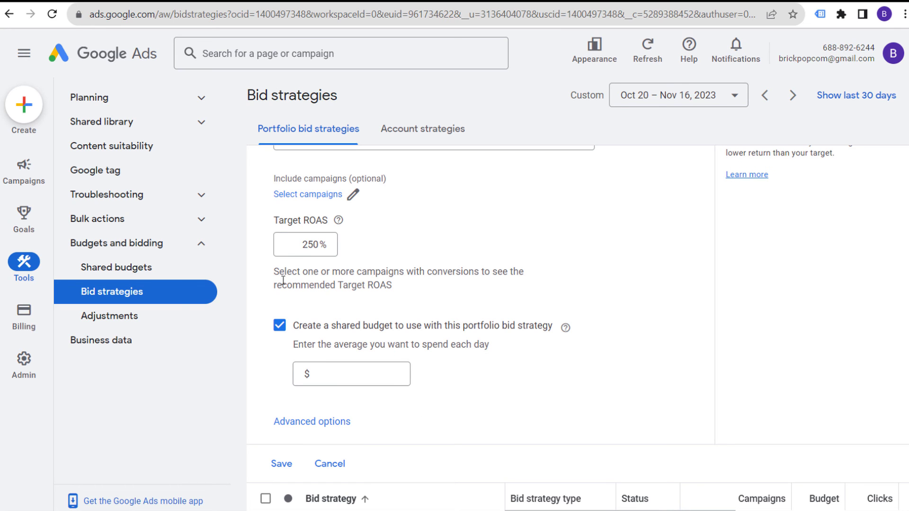
- Set a $3.00 maximum bid limit in the Target ROAS strategy's advanced options and discard the strategy without saving
click(313, 423)
click(439, 446)
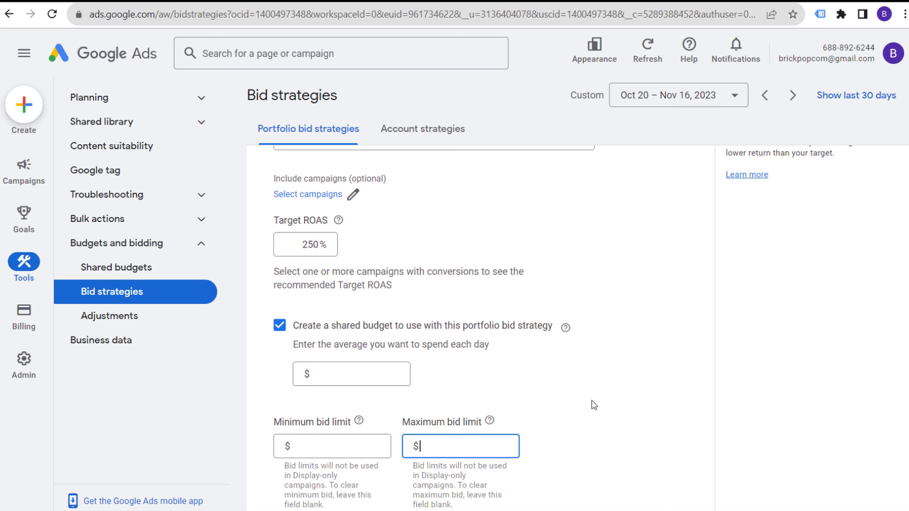
click(628, 410)
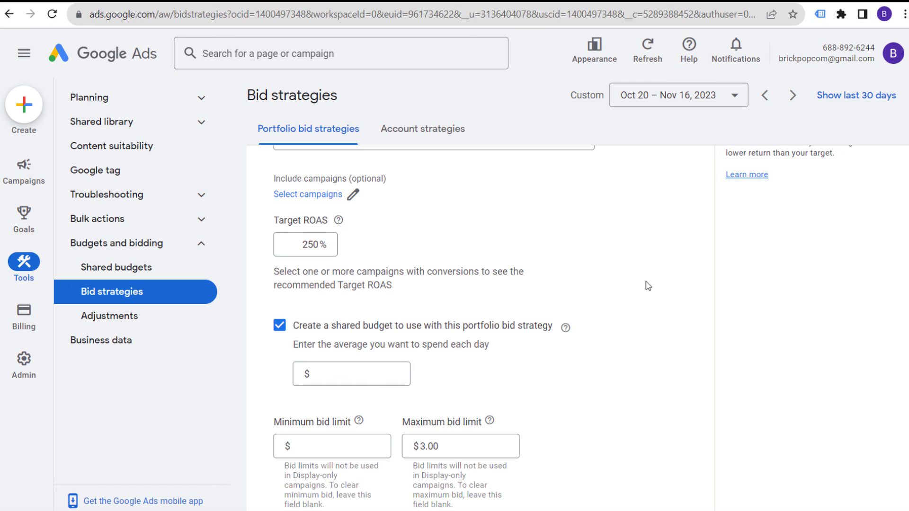
scroll(639, 287, down, 3)
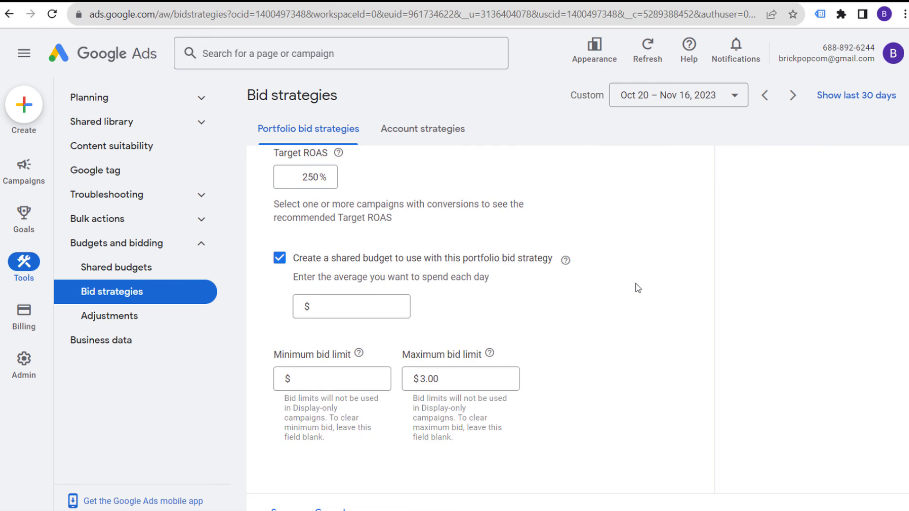
click(330, 445)
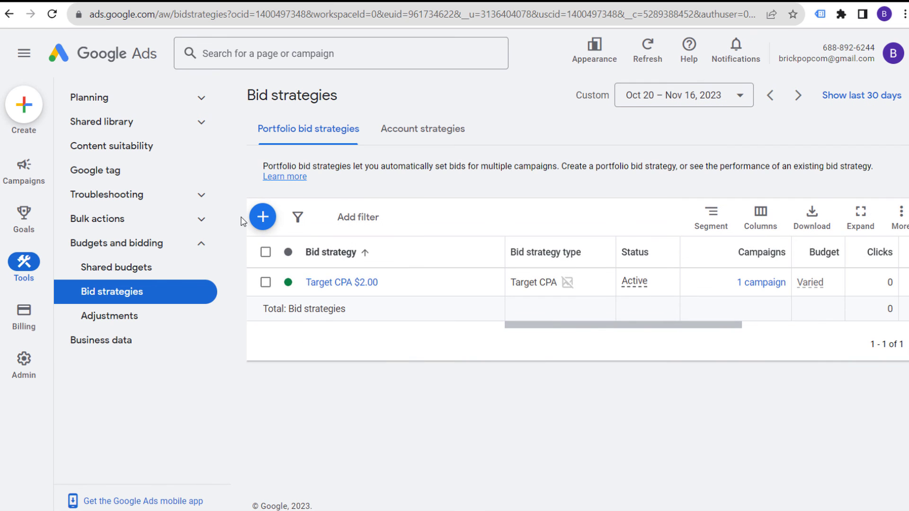
- Start another Target ROAS portfolio bid strategy, show its minimum and maximum bid limits, and discard it without saving
click(263, 217)
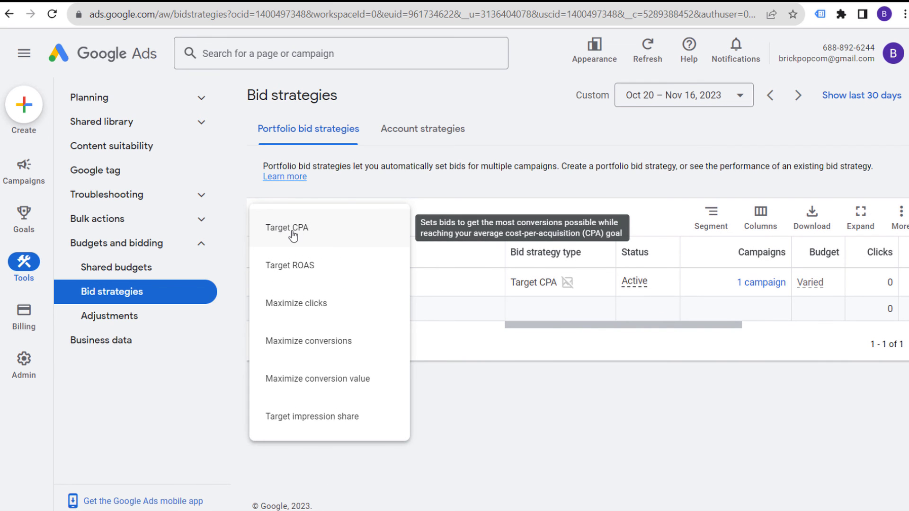
click(302, 268)
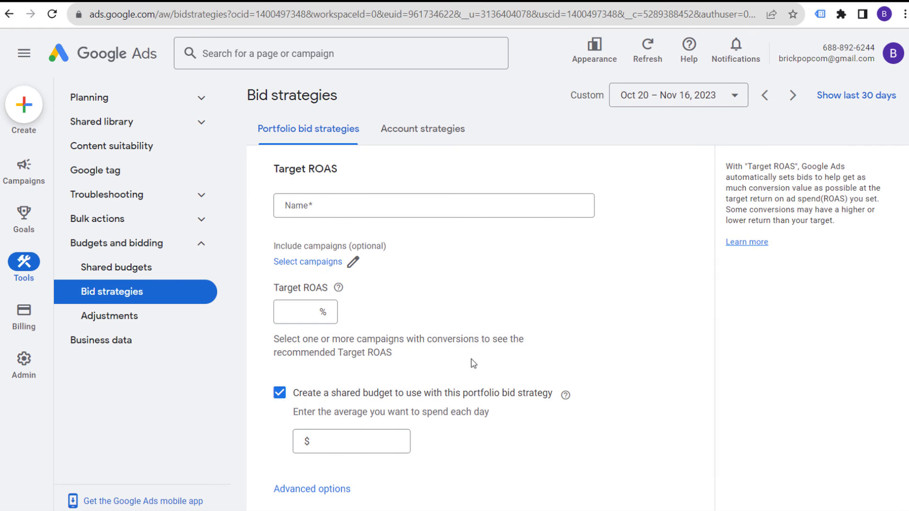
scroll(467, 432, down, 2)
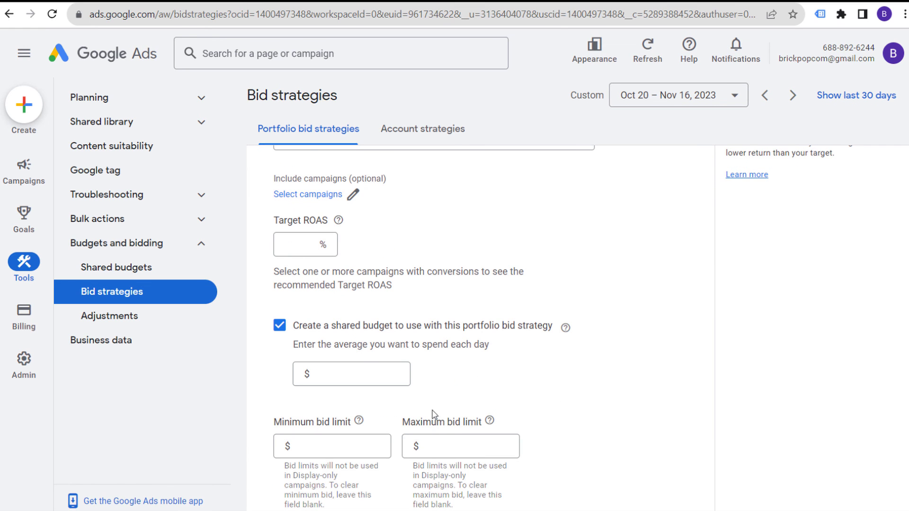
scroll(547, 396, down, 2)
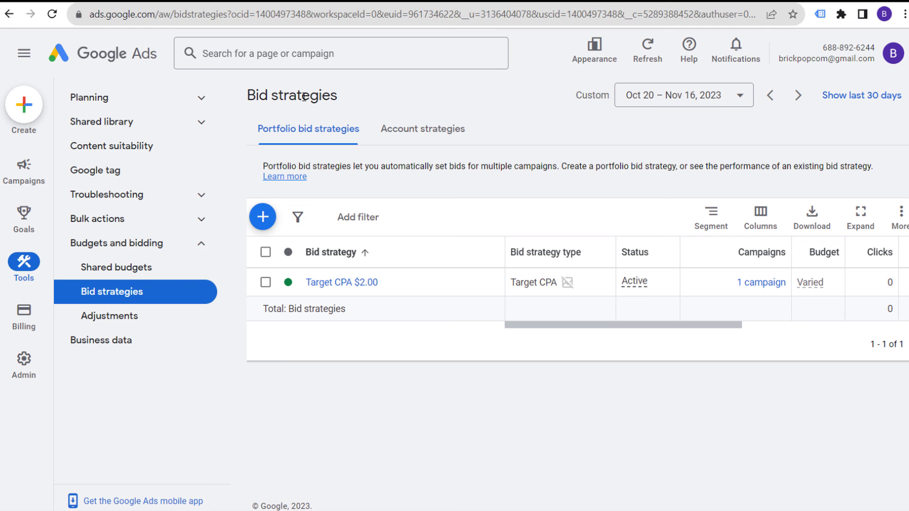
- Start a new Target CPA portfolio bid strategy and set its Target CPA to $100.00
click(262, 213)
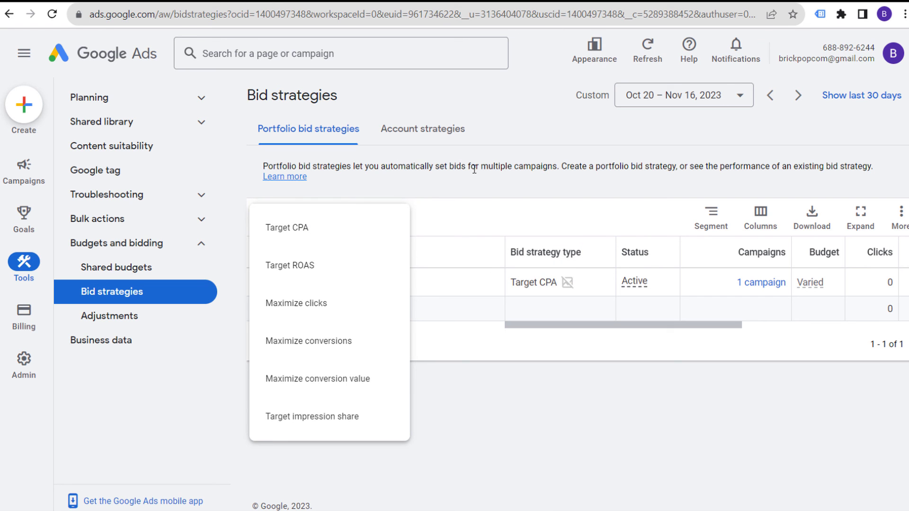
click(310, 229)
click(362, 311)
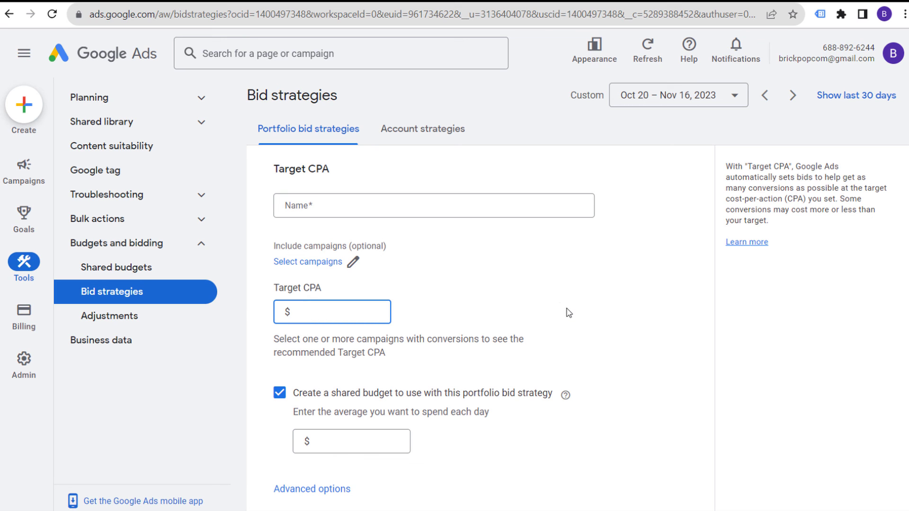
text(100)
click(623, 312)
scroll(623, 284, down, 3)
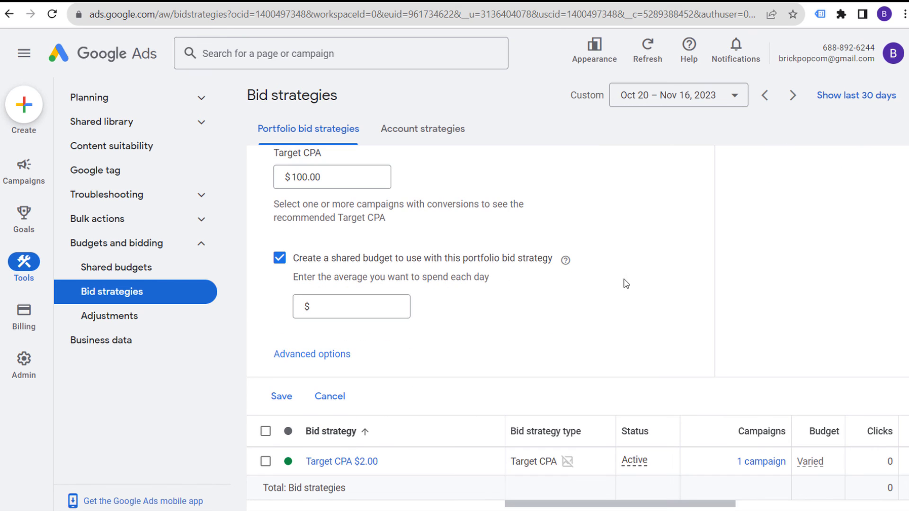
- Show the advanced options of the $100.00 Target CPA strategy and set its maximum bid limit to $6.00
click(317, 357)
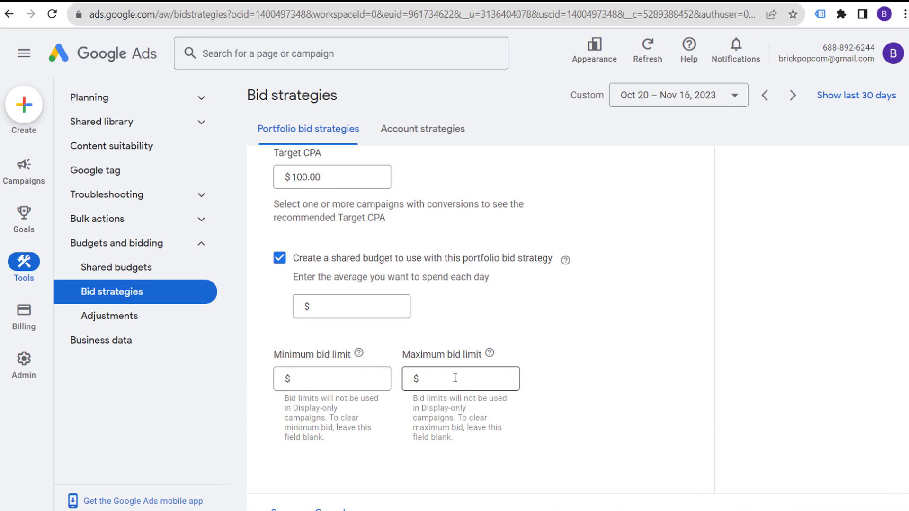
scroll(554, 232, up, 1)
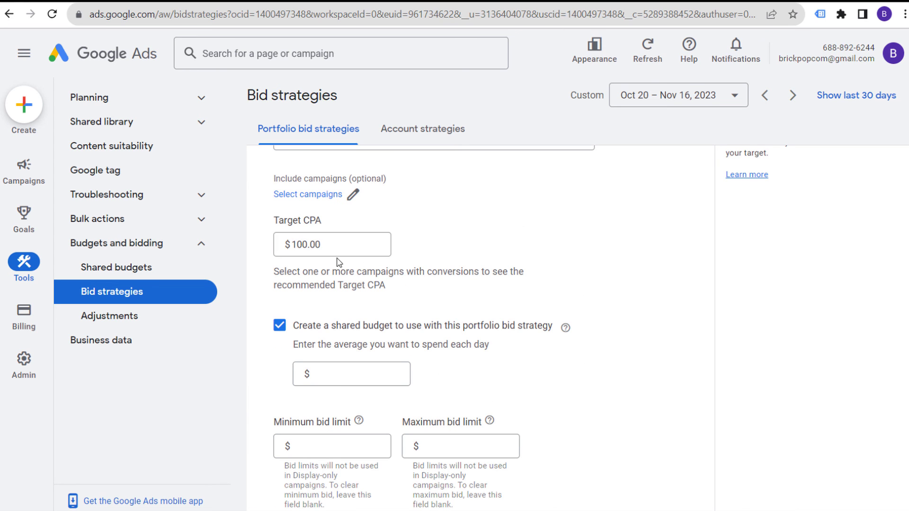
click(275, 253)
double_click(338, 243)
click(647, 255)
scroll(616, 308, down, 1)
click(508, 379)
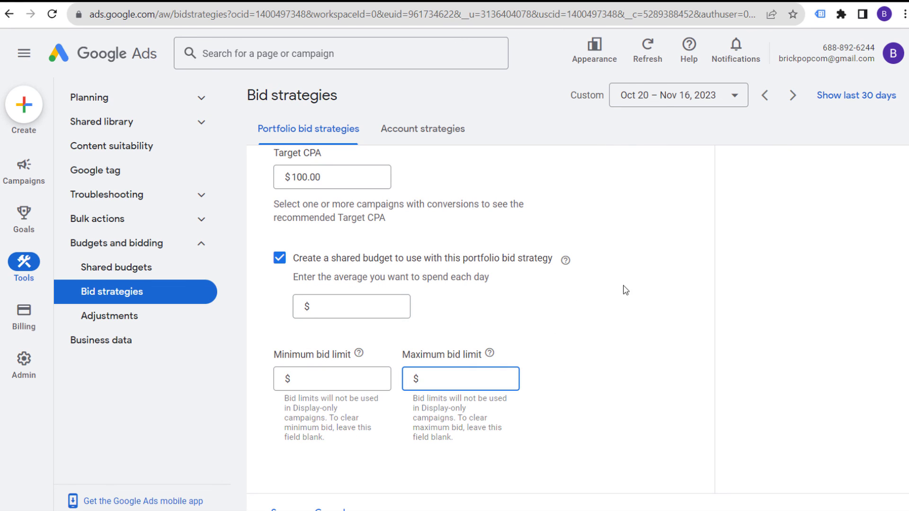
text(6.00)
click(652, 334)
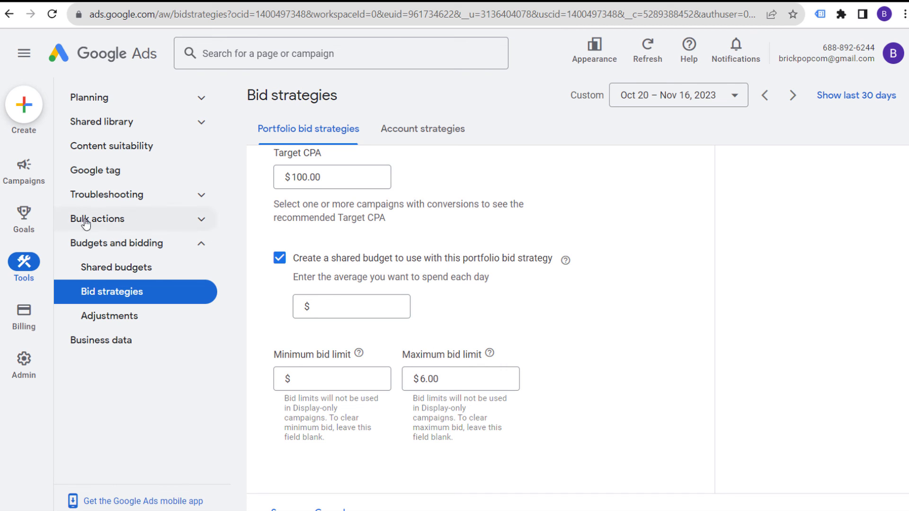
- Expand the Planning tools and discard the open Target CPA strategy without saving
mouse_move(34, 177)
mouse_move(22, 260)
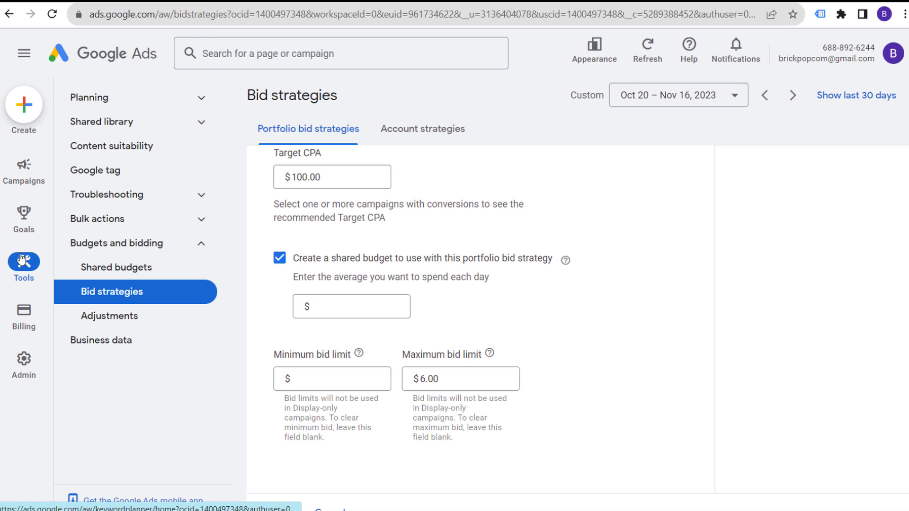
click(165, 100)
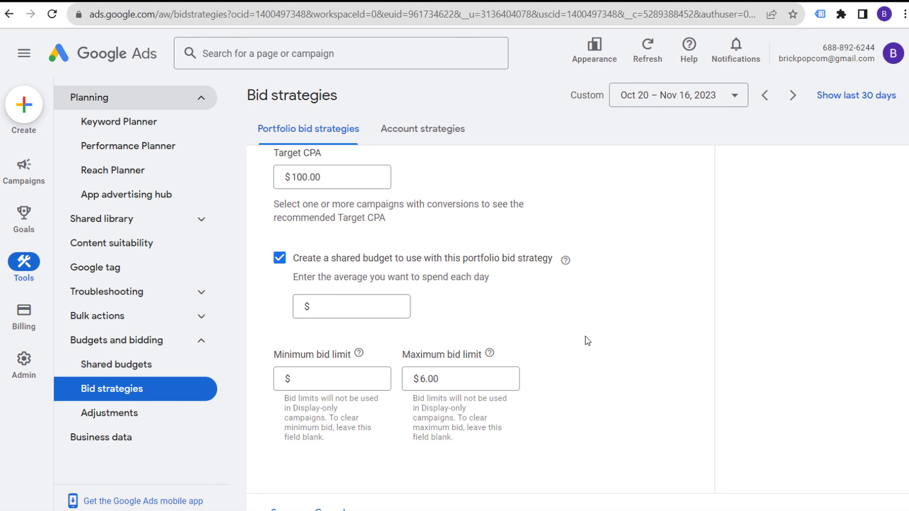
scroll(560, 320, down, 2)
click(332, 450)
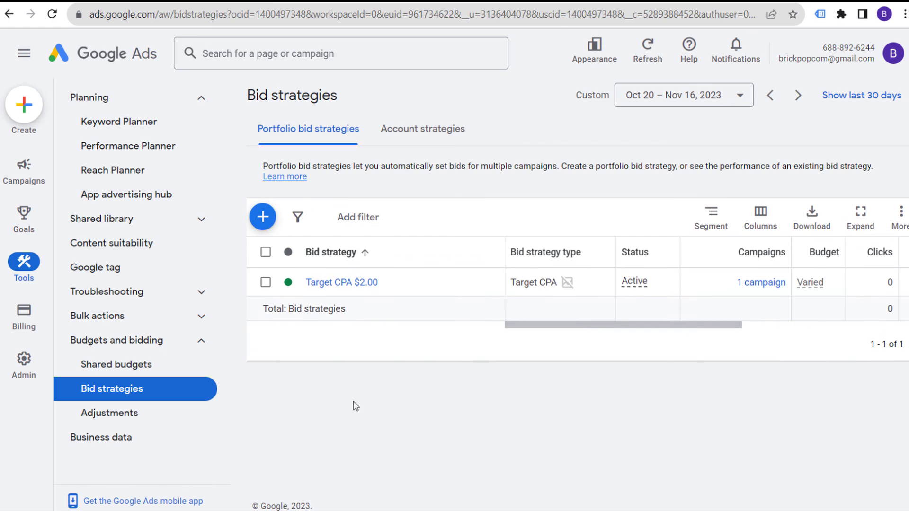
- Show the available portfolio bid strategy types for a new strategy
click(258, 219)
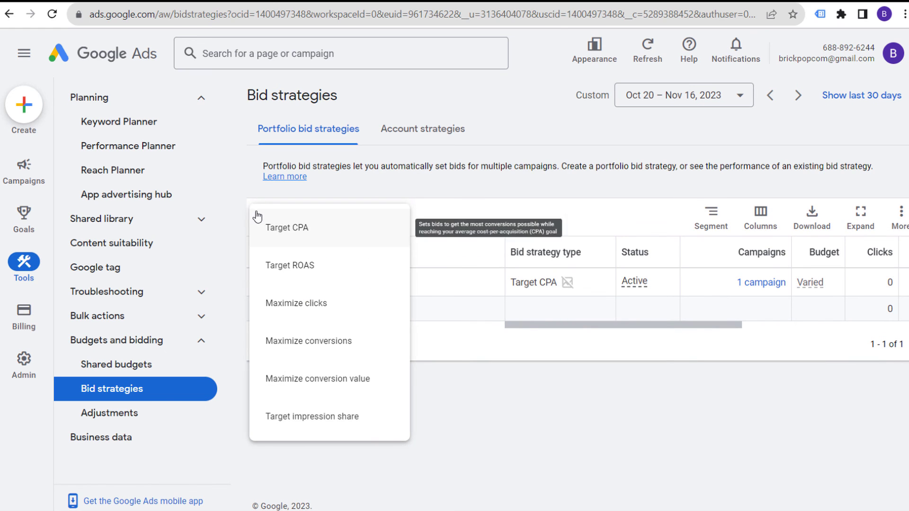